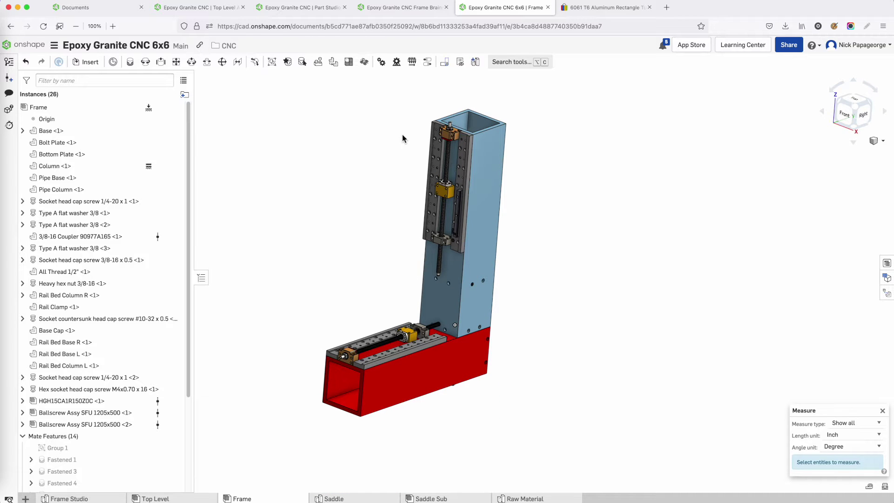
- Open the Top Level Assy of the Epoxy Granite CNC document and examine the rail mount on the column's side
right_drag(403, 139, 359, 177)
click(199, 7)
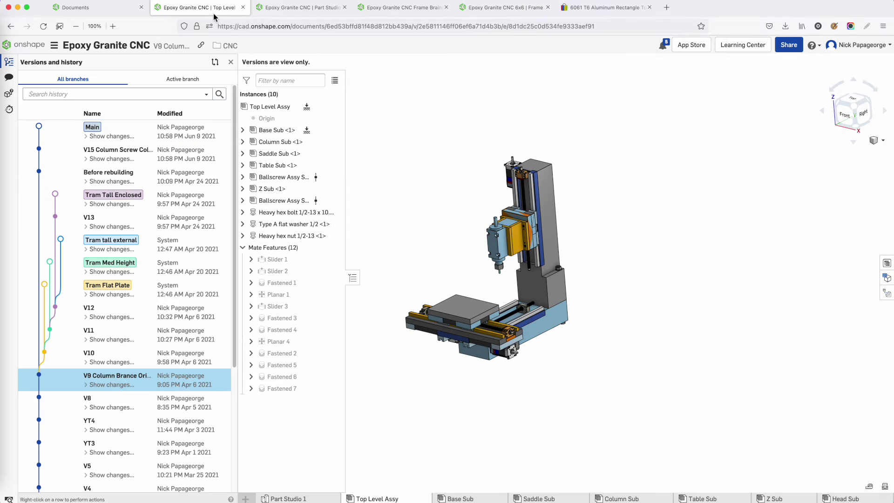
right_drag(582, 200, 558, 195)
scroll(561, 156, up, 8)
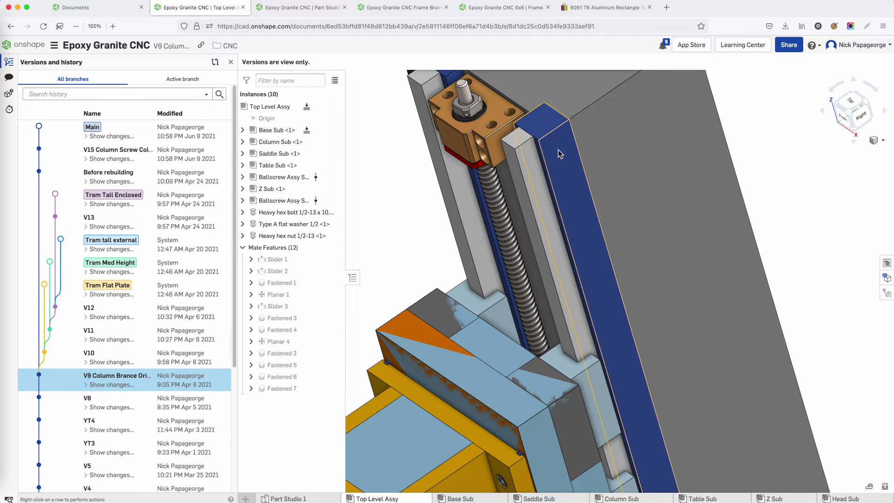
click(562, 158)
scroll(561, 159, down, 5)
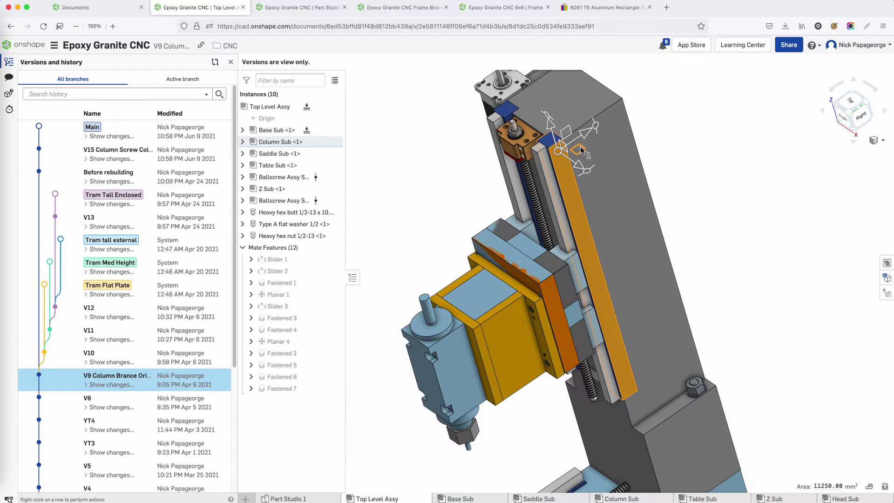
scroll(580, 148, down, 6)
click(495, 175)
- Return to the Epoxy Granite CNC 6x6 Frame assembly and examine the column's upper end and the rail beds on the column and base
click(505, 8)
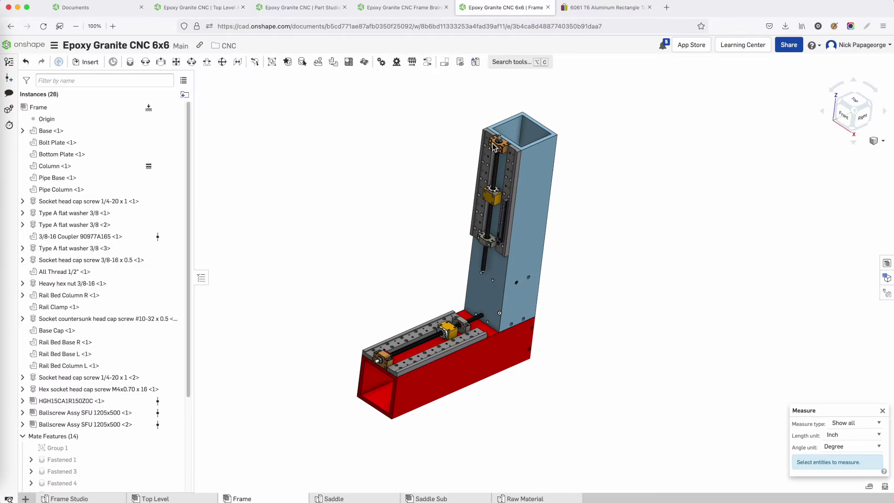
scroll(510, 142, up, 5)
right_drag(510, 142, 495, 122)
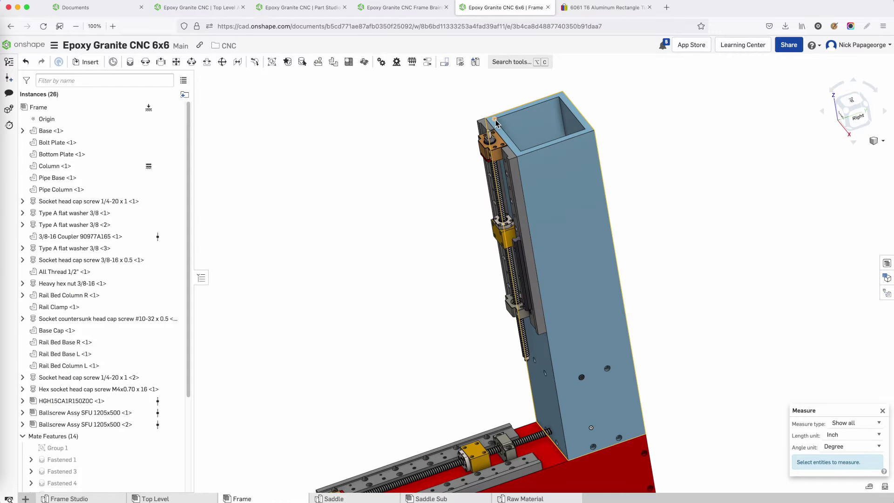
click(529, 158)
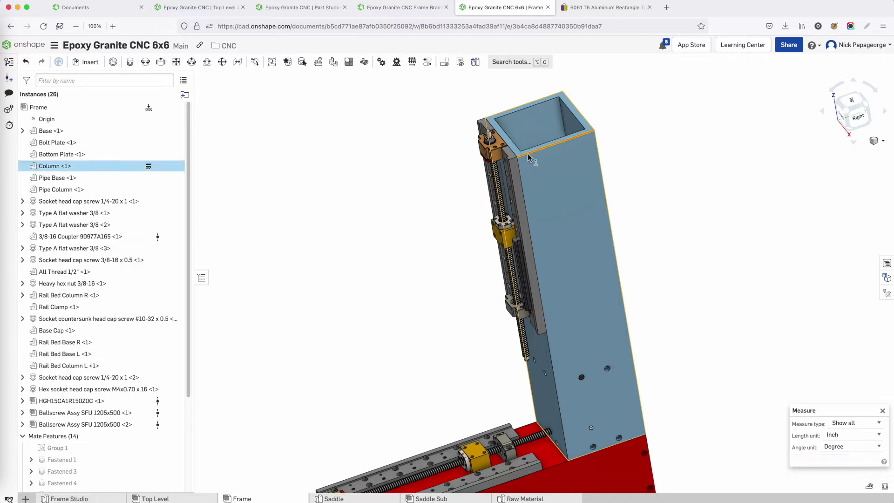
click(608, 155)
scroll(558, 156, down, 5)
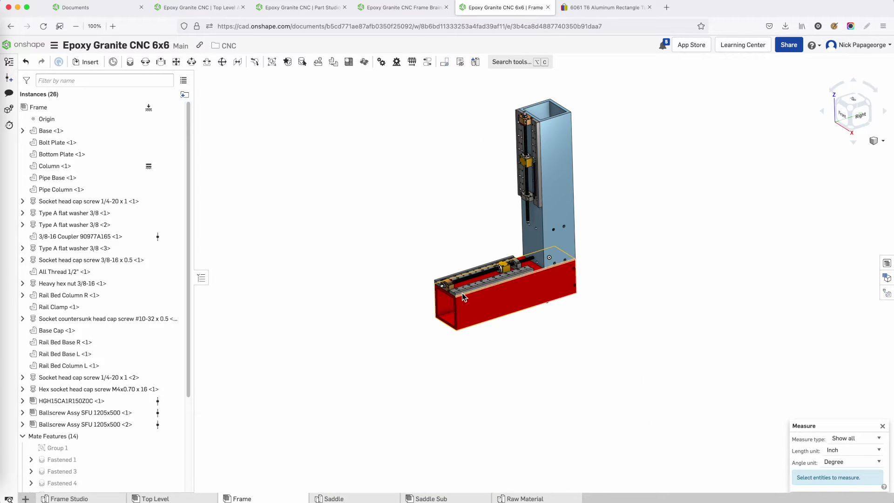
right_drag(456, 294, 437, 209)
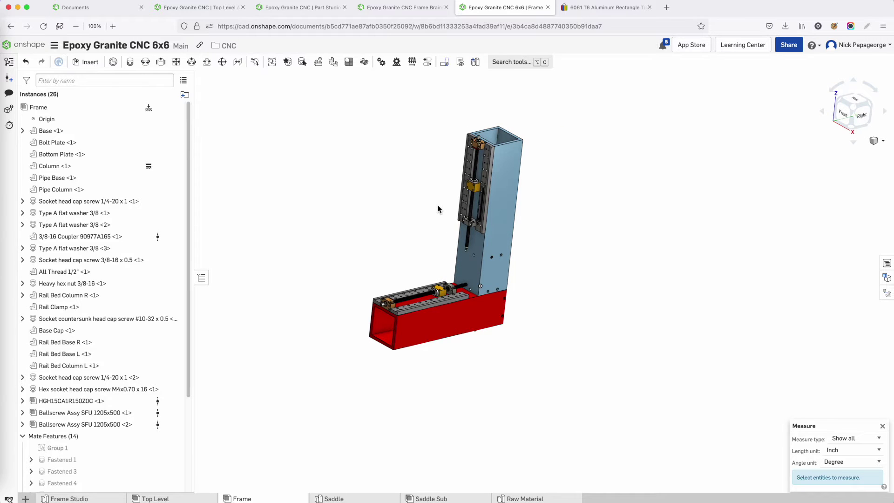
- Switch to the V9 Top Level Assy and examine the whole mill, including column, spindle head, table and base
click(200, 8)
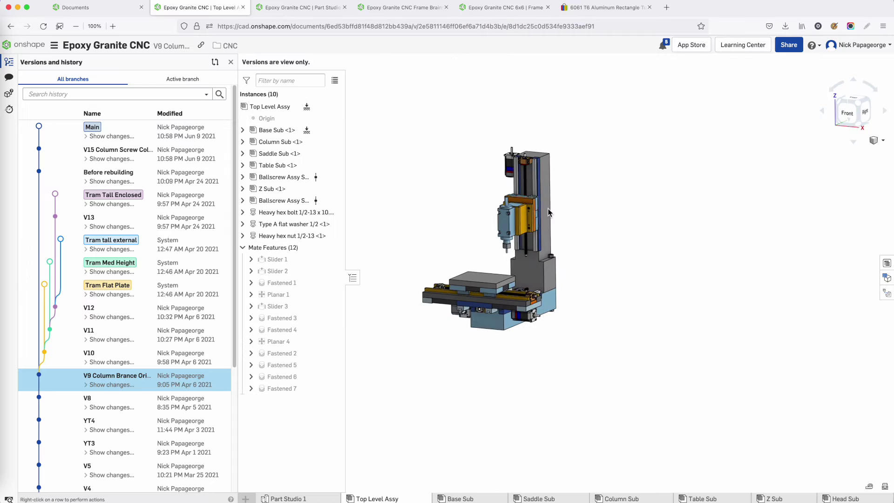
right_drag(548, 211, 503, 193)
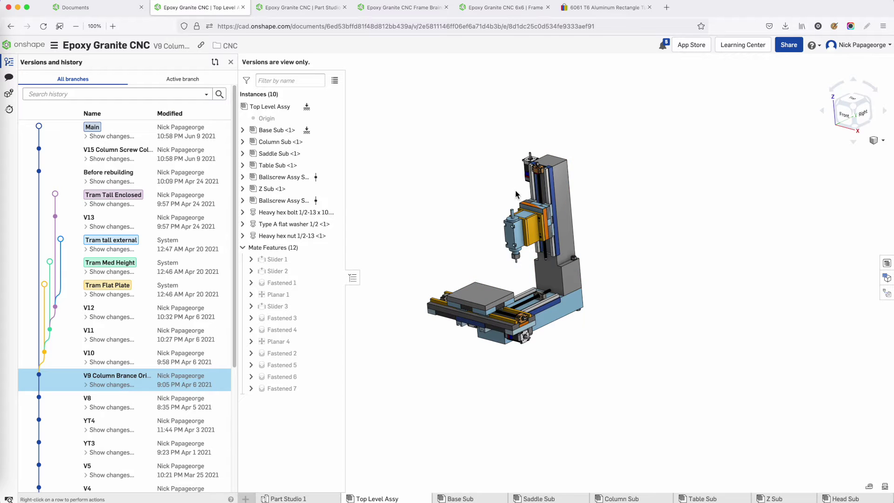
scroll(508, 265, up, 3)
right_drag(508, 265, 502, 261)
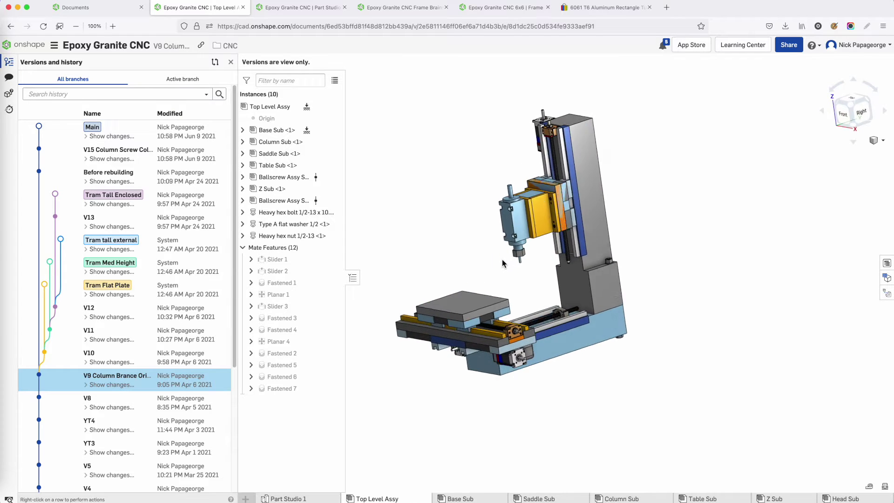
scroll(502, 261, down, 3)
scroll(492, 260, up, 4)
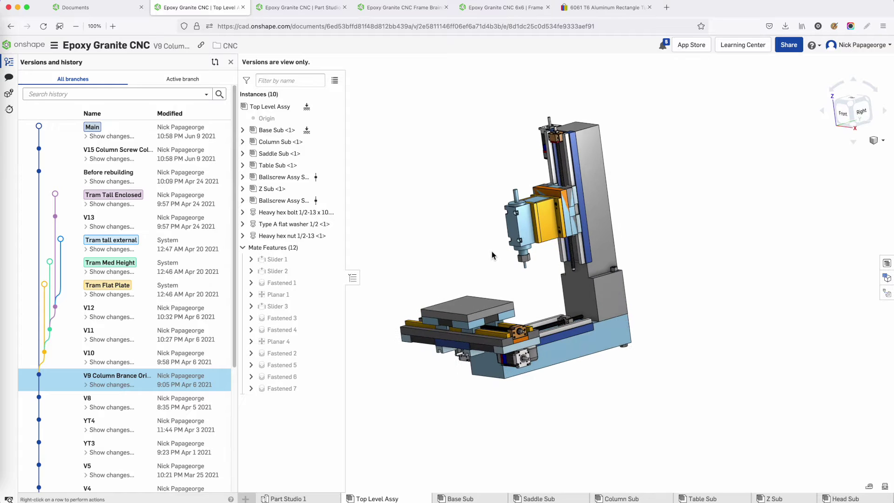
scroll(493, 268, down, 4)
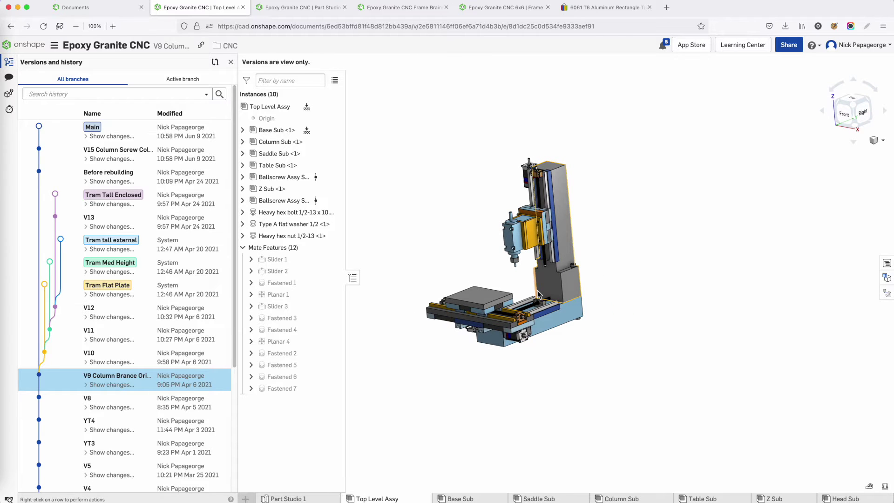
scroll(543, 287, up, 3)
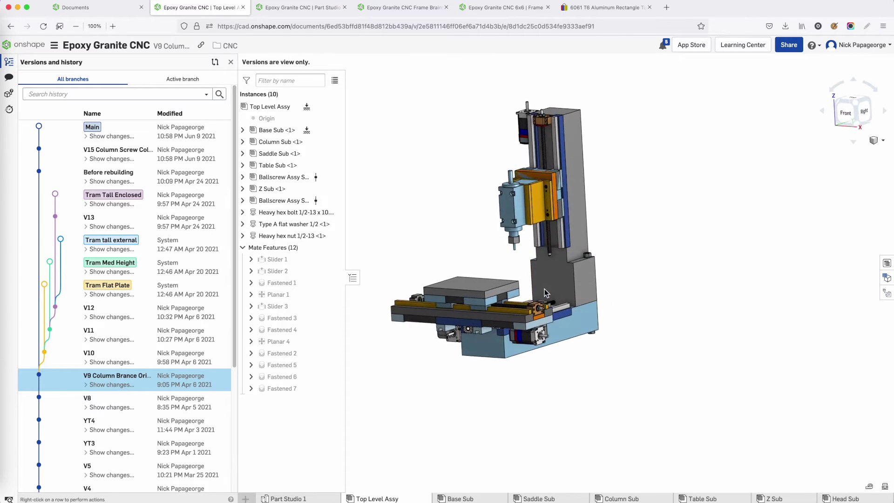
right_drag(544, 289, 501, 277)
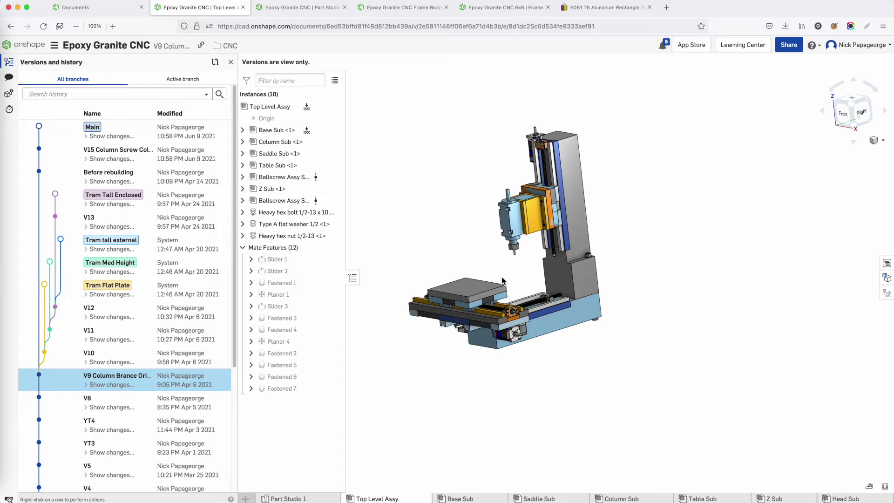
right_drag(493, 270, 494, 269)
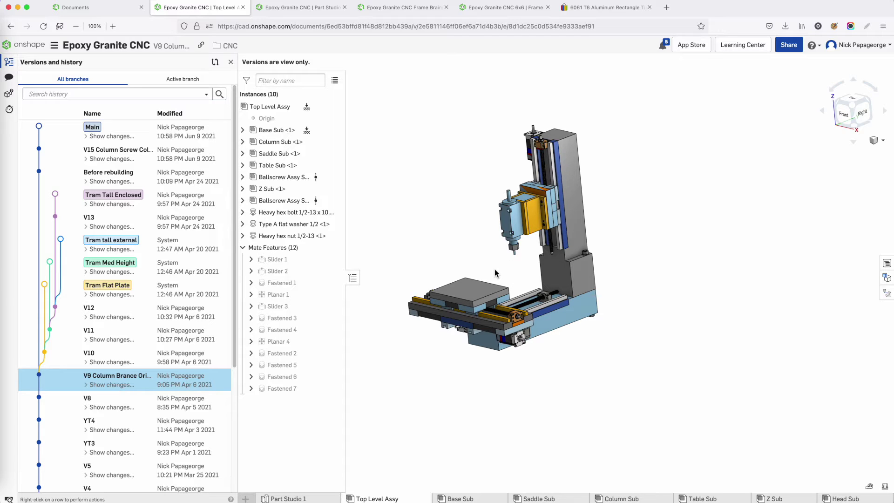
middle_drag(438, 195, 425, 204)
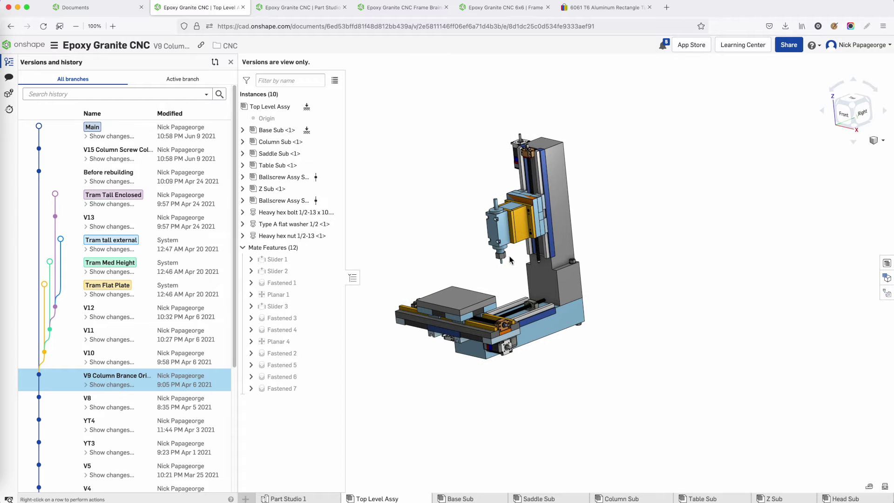
right_drag(453, 173, 453, 177)
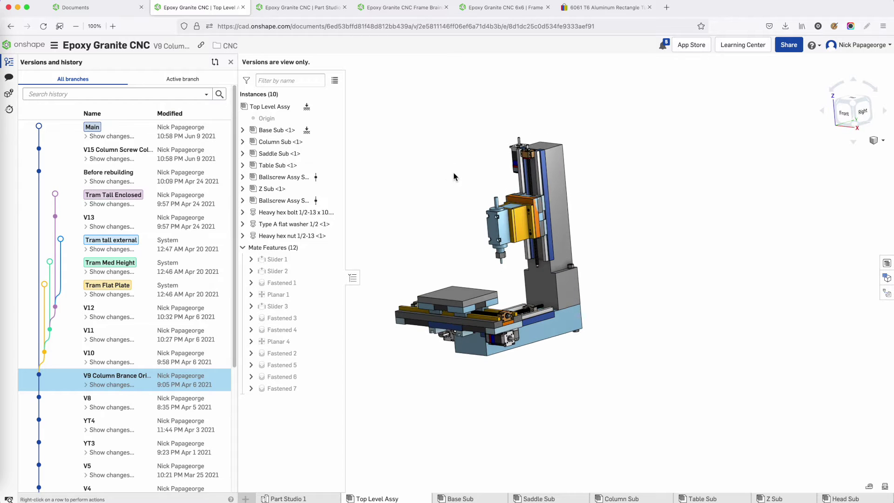
- Open Part Studio 1 of the V15 version and examine how its column, top plate, base and table are arranged
click(309, 12)
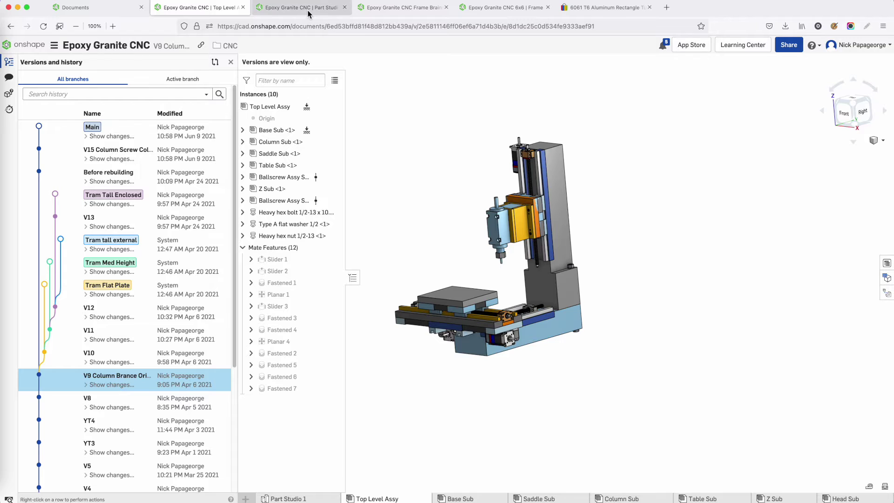
middle_drag(439, 176, 439, 142)
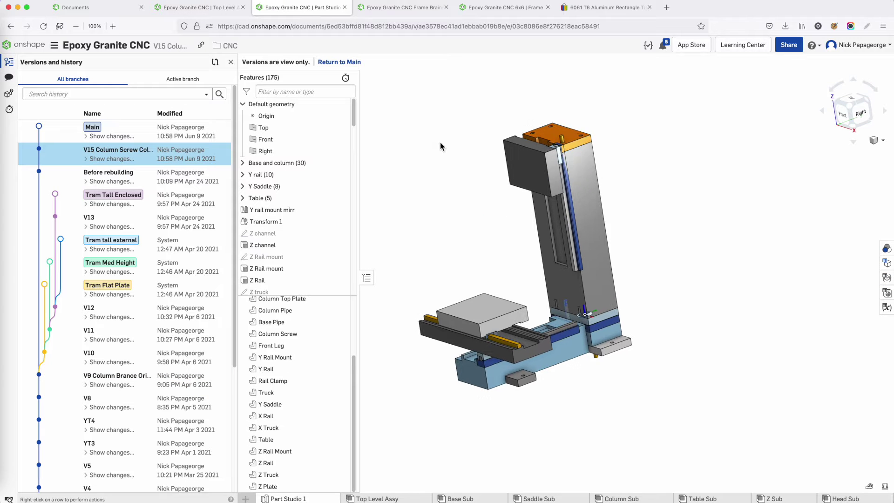
right_drag(440, 142, 458, 177)
scroll(479, 208, up, 2)
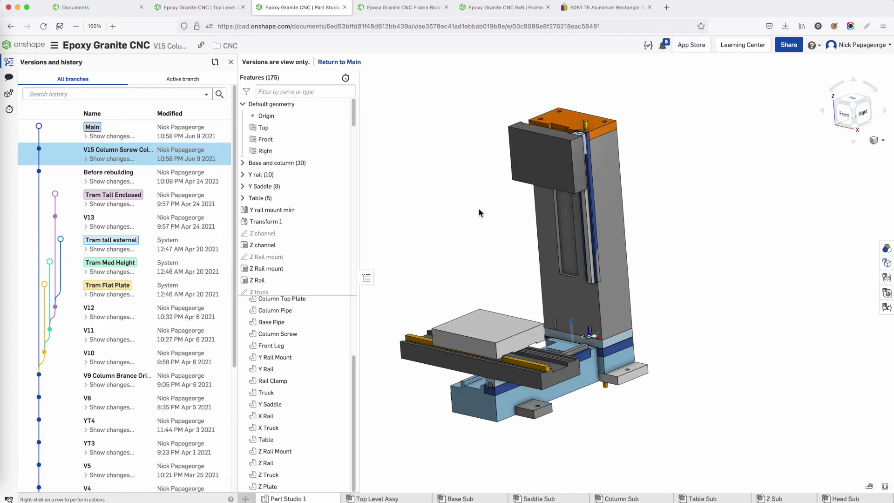
scroll(478, 207, down, 3)
mouse_move(479, 208)
right_down()
mouse_move(482, 216)
mouse_move(474, 210)
right_up()
scroll(432, 167, down, 2)
right_drag(432, 171, 568, 230)
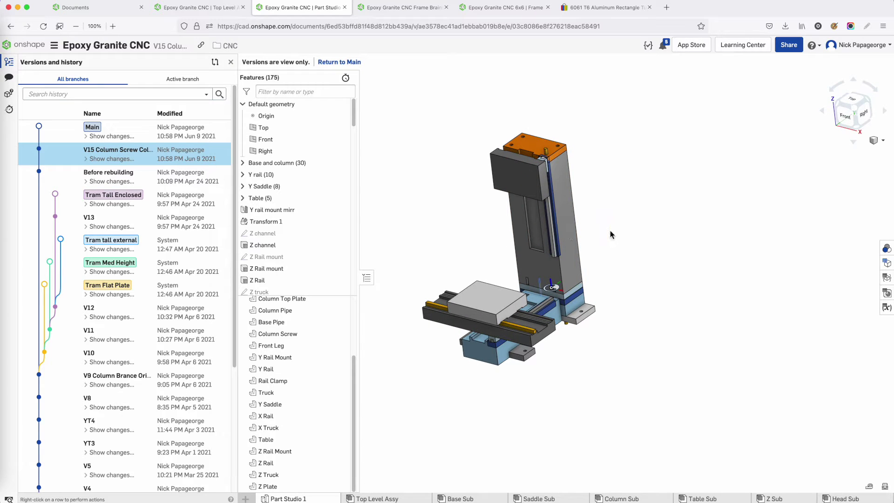
right_drag(611, 236, 612, 232)
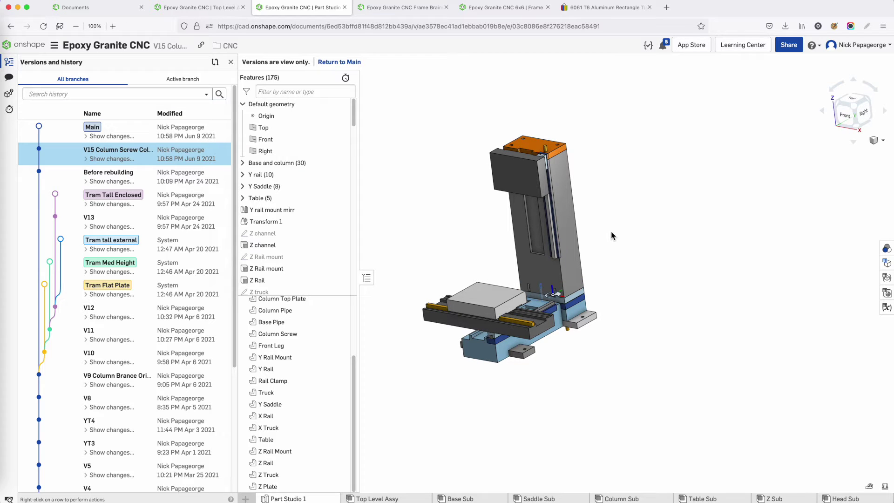
right_drag(609, 235, 600, 230)
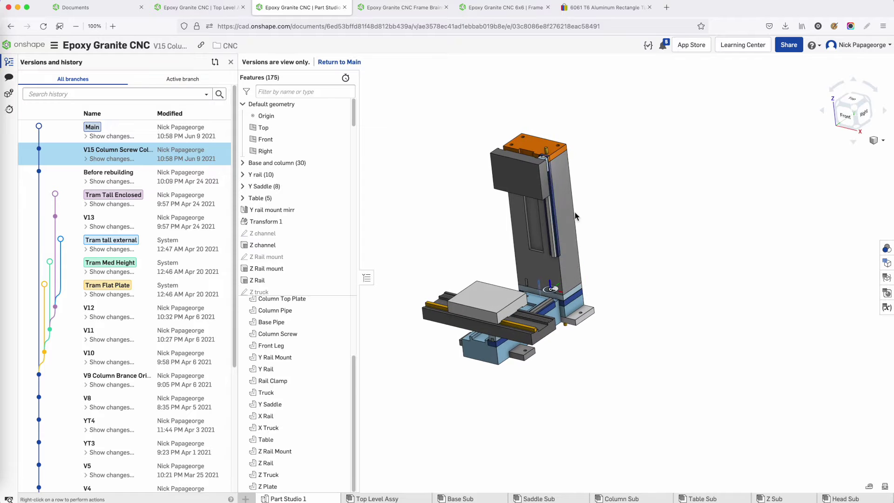
right_drag(556, 258, 595, 259)
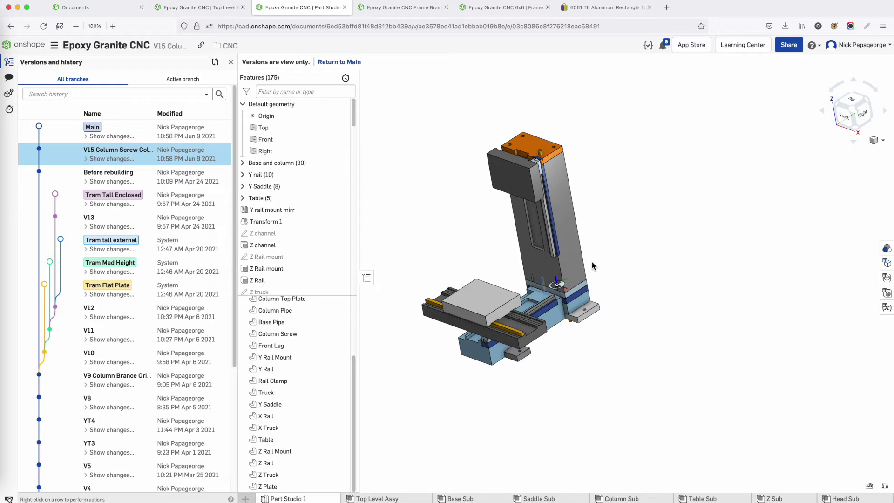
right_drag(582, 268, 581, 264)
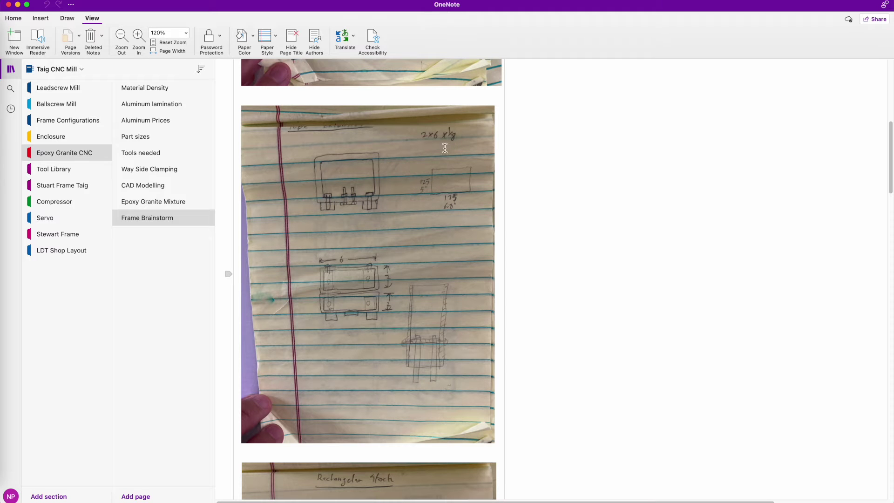
- Switch to the eBay listing for the 6061 T6 aluminum rectangle tube and highlight the 24" length in its title
key(super+Tab)
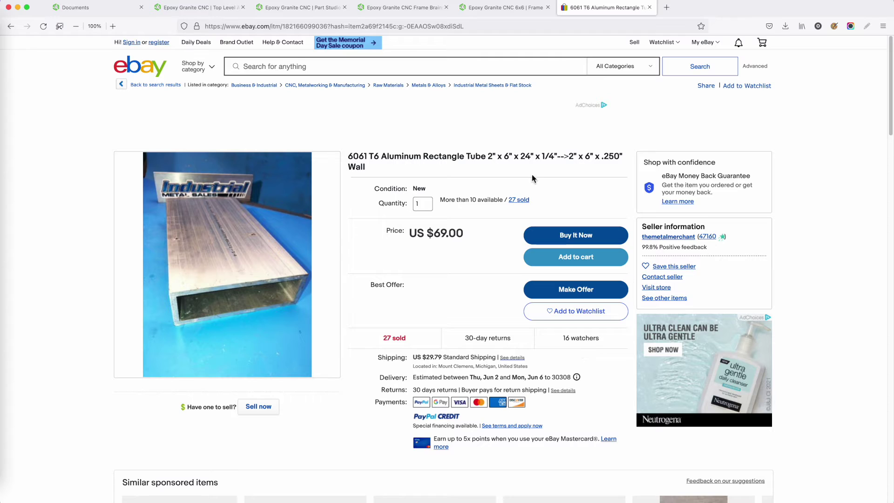
drag(490, 156, 520, 157)
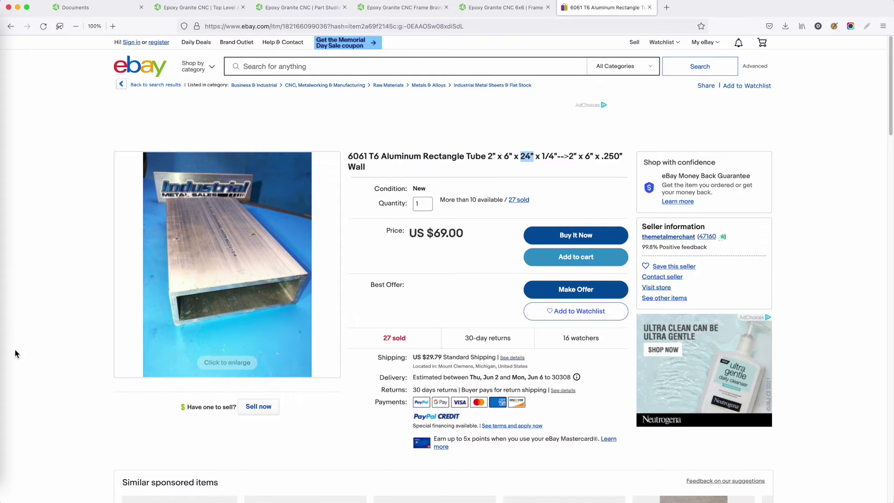
mouse_move(170, 286)
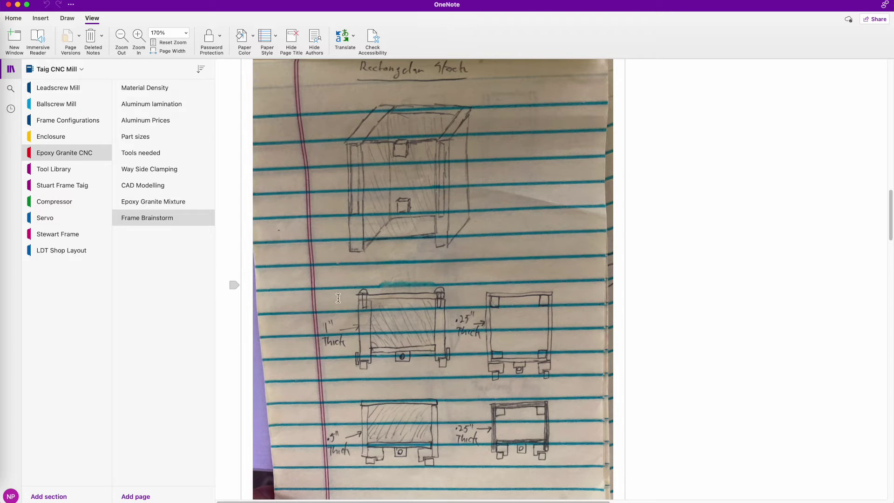
- Review the Frame Brainstorm page in OneNote, from the rectangular stock sketches to the side-plate frame and the column tapered for low weight
scroll(425, 224, down, 4)
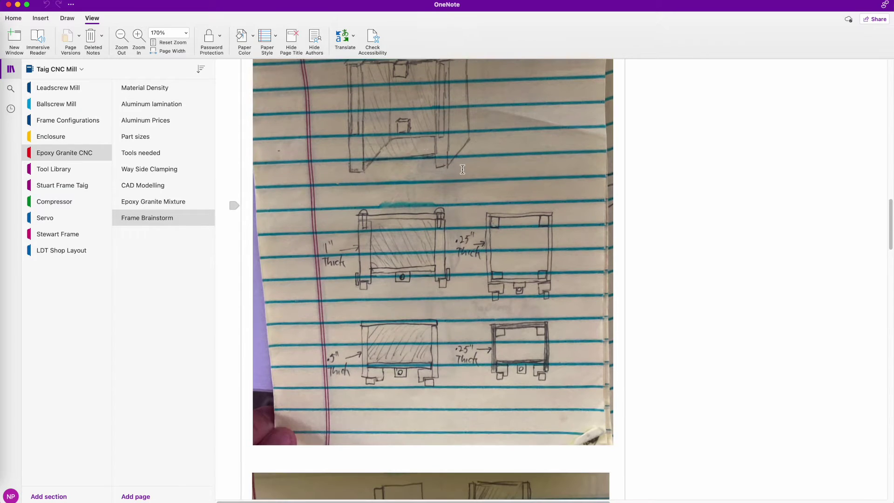
scroll(463, 186, down, 15)
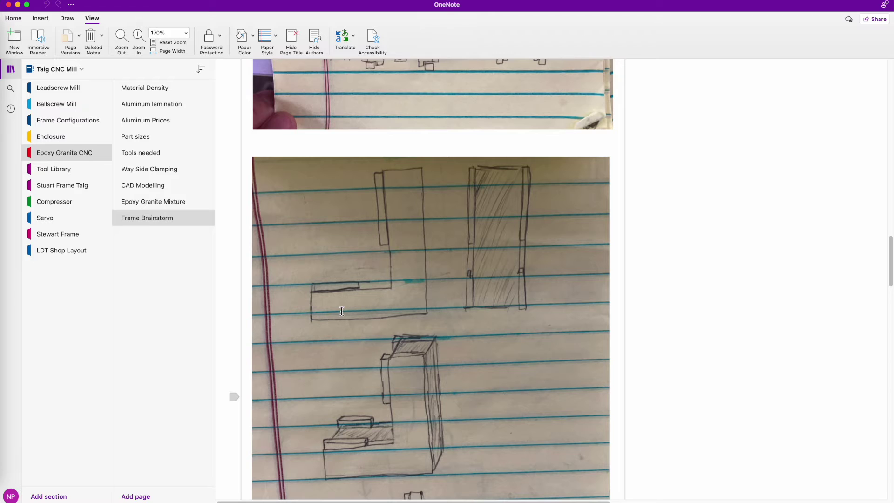
scroll(372, 321, down, 2)
scroll(409, 317, down, 3)
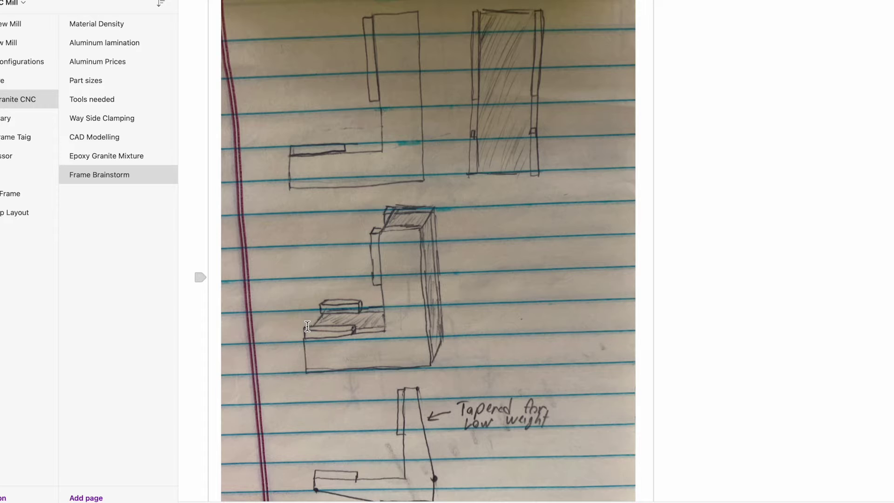
scroll(363, 312, down, 2)
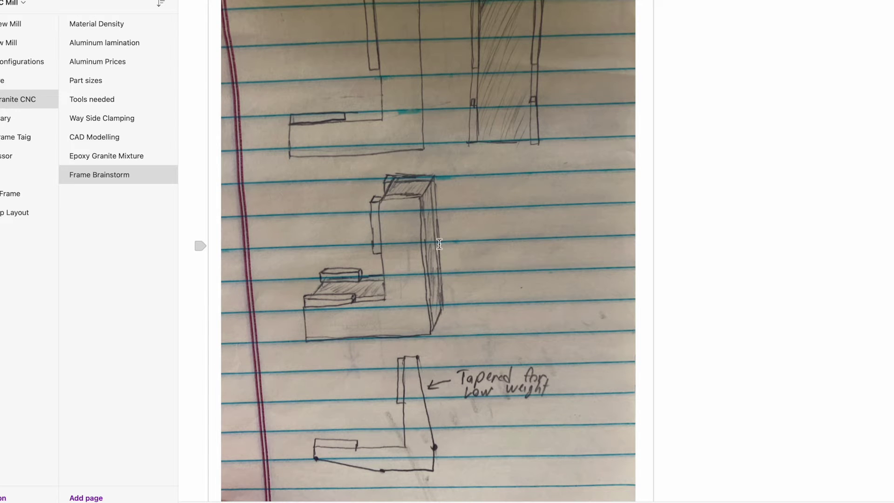
scroll(427, 259, up, 2)
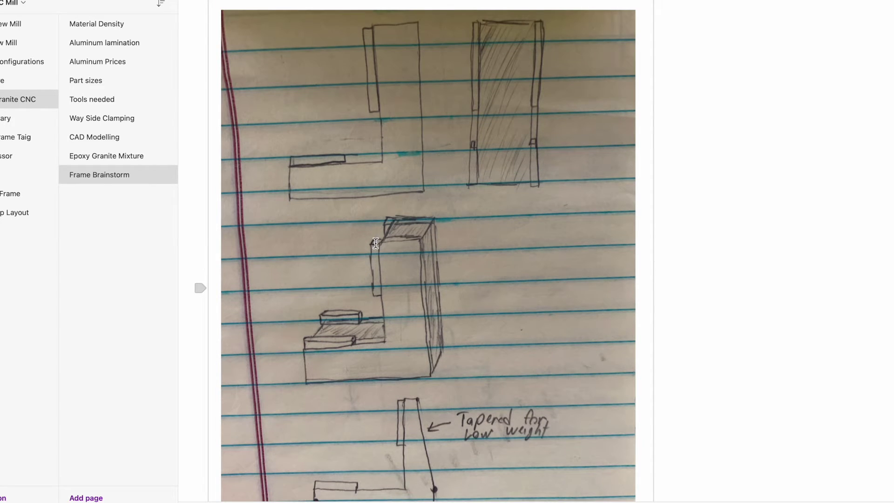
scroll(395, 241, down, 5)
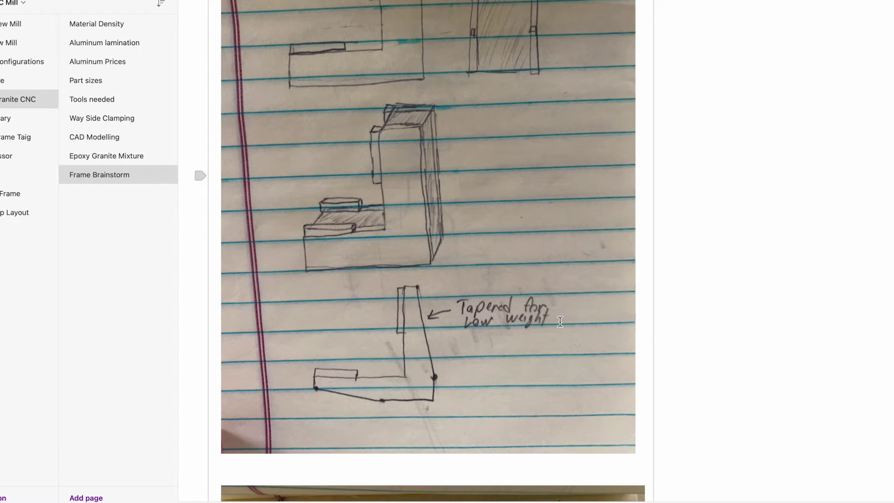
- Review the Custom Extrusion sketches and the U-shape column and saddle comparison on the Frame Brainstorm page
scroll(397, 222, up, 2)
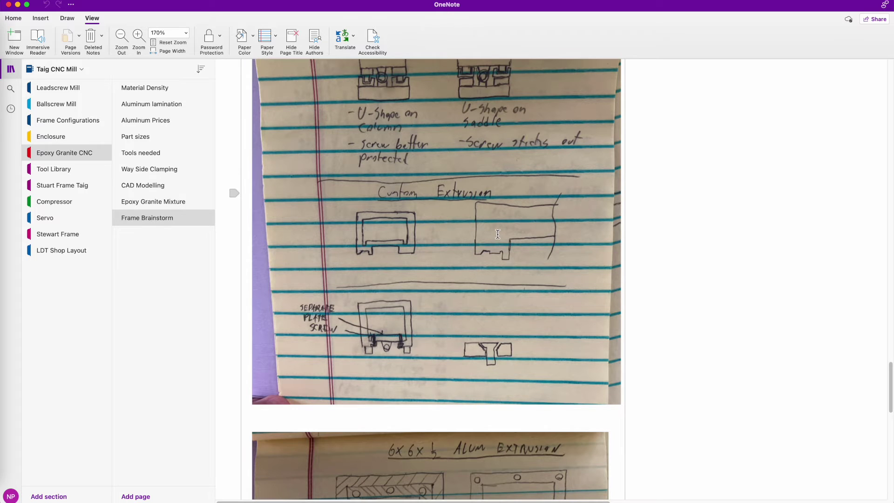
scroll(418, 199, up, 1)
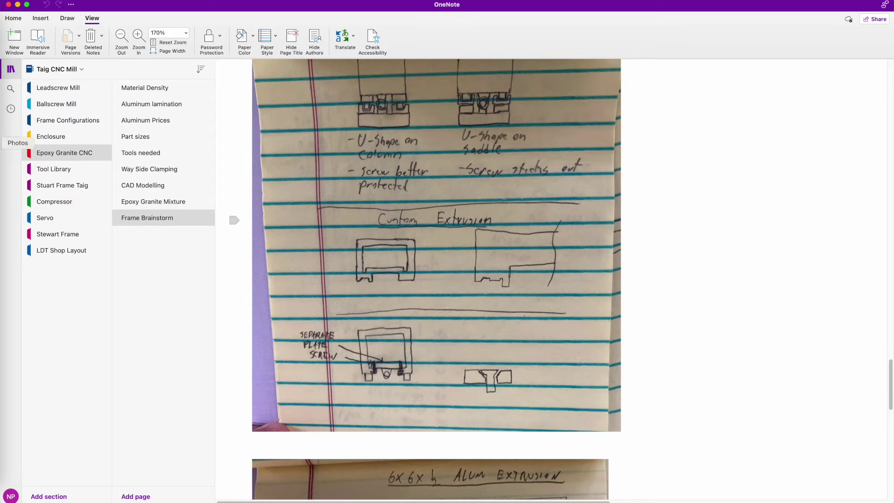
- Switch back to the V9 Top Level Assy in Onshape and examine the column, its rails, the base and the table from several sides
click(2, 96)
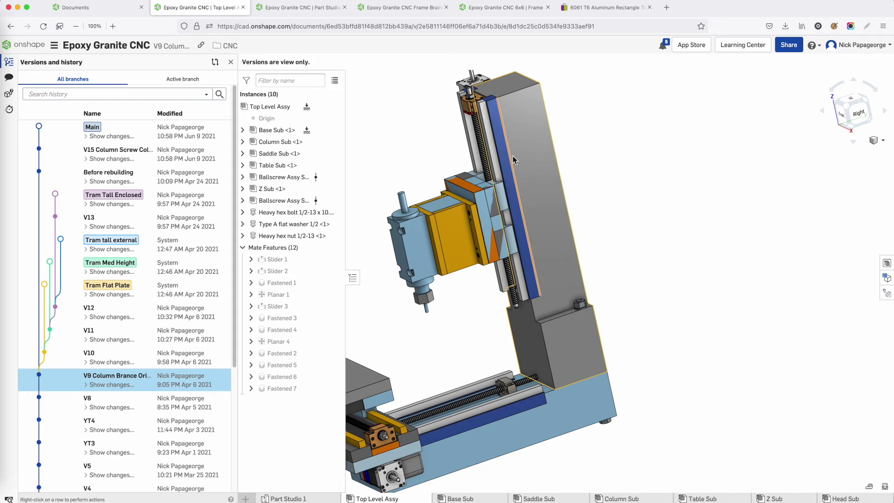
right_drag(591, 158, 588, 152)
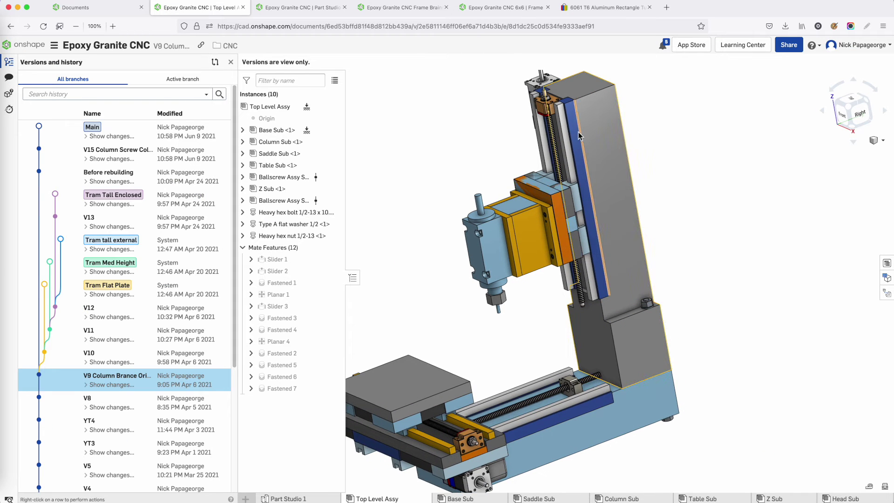
scroll(586, 157, down, 3)
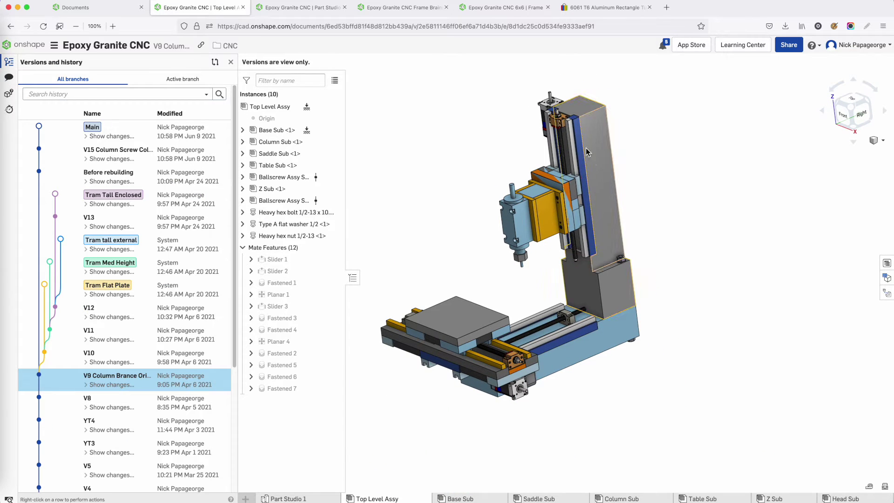
click(572, 138)
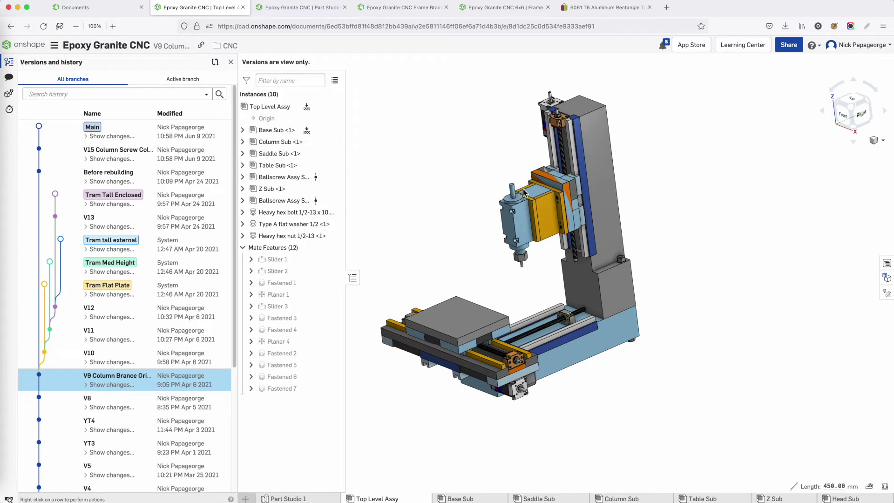
click(562, 334)
click(691, 273)
right_drag(690, 273, 575, 231)
right_drag(509, 209, 497, 255)
drag(445, 278, 532, 255)
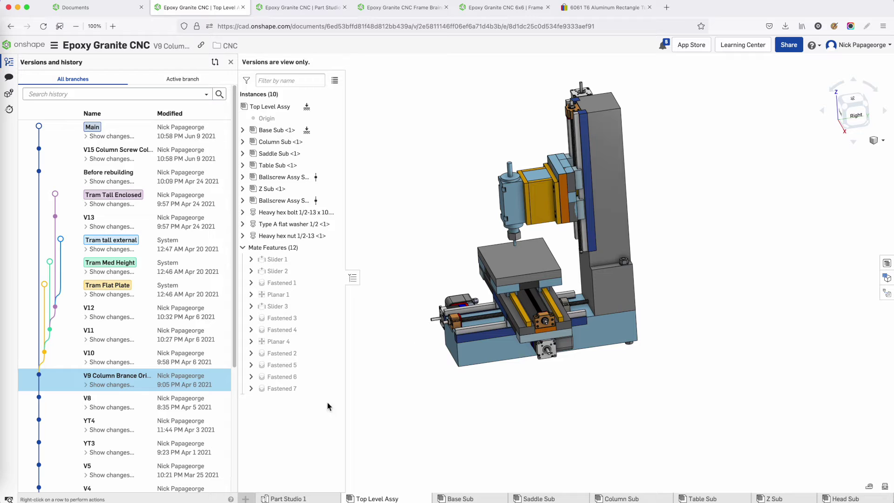
- Open the Epoxy Granite CNC Frame Brainstorm document and examine the column surface and rails in the Frame Skeleton
click(411, 9)
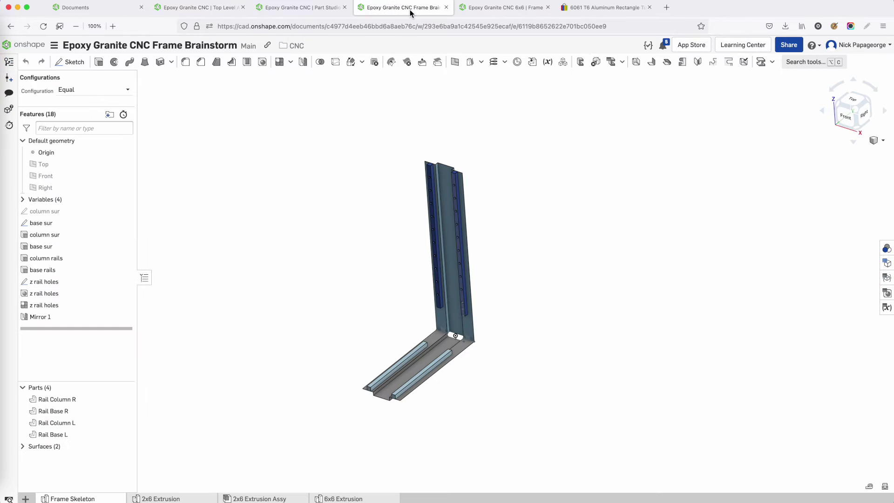
drag(128, 45, 229, 47)
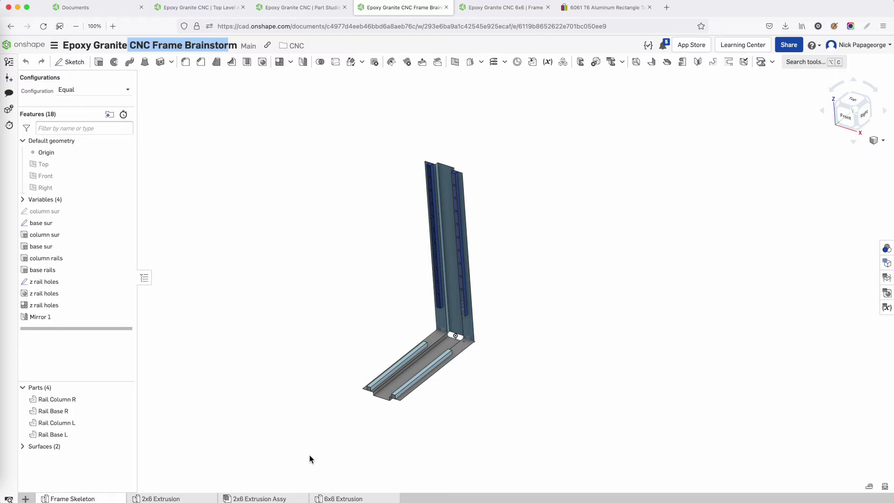
right_drag(310, 458, 418, 363)
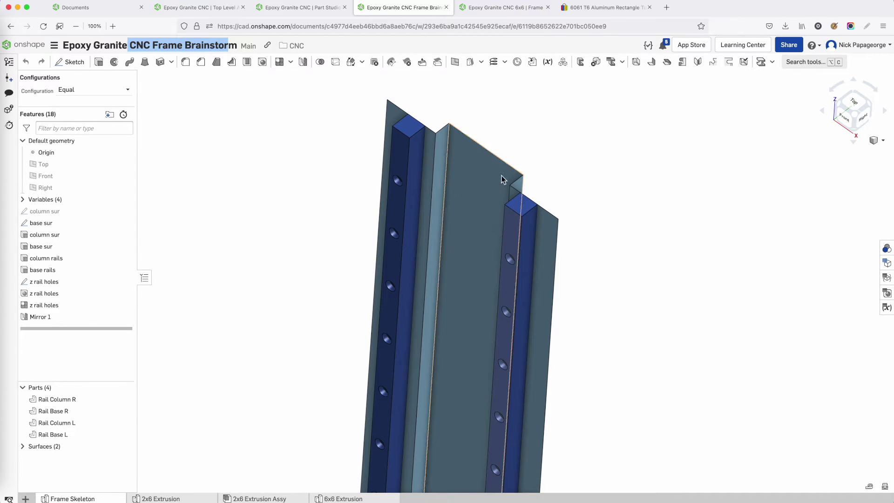
click(483, 166)
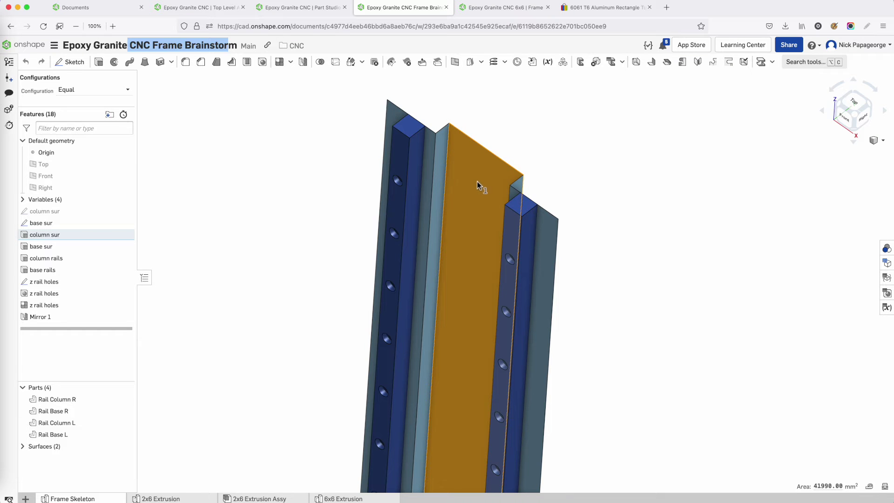
scroll(451, 155, down, 5)
click(492, 121)
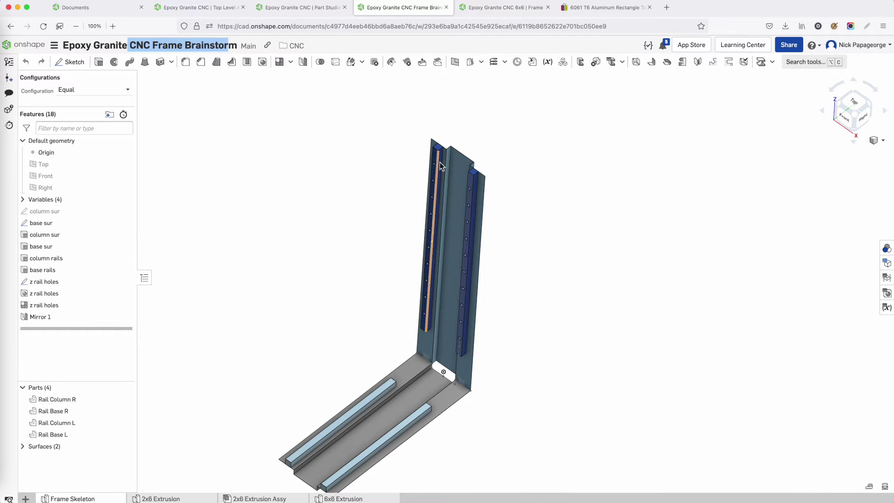
- Examine the Frame Skeleton's column rail length, the base rails and the base surface where it meets the column
right_drag(434, 223, 425, 198)
scroll(425, 197, down, 1)
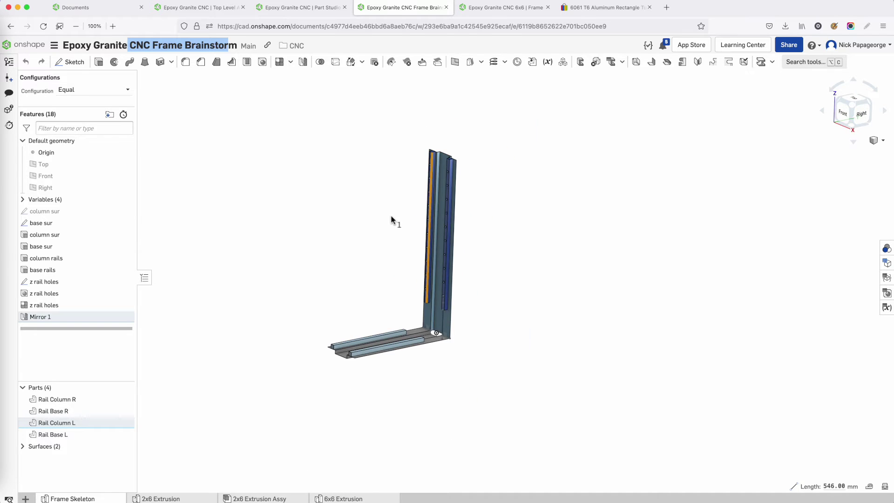
scroll(390, 214, up, 3)
scroll(397, 333, down, 3)
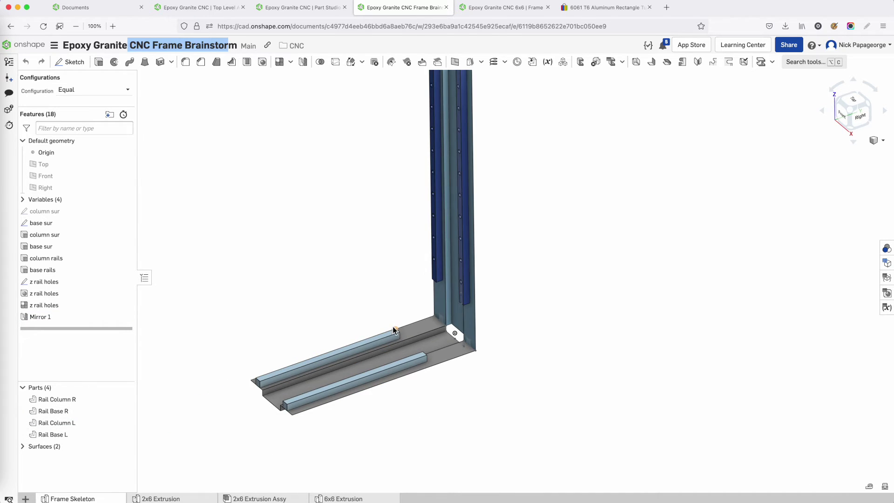
right_drag(397, 333, 490, 367)
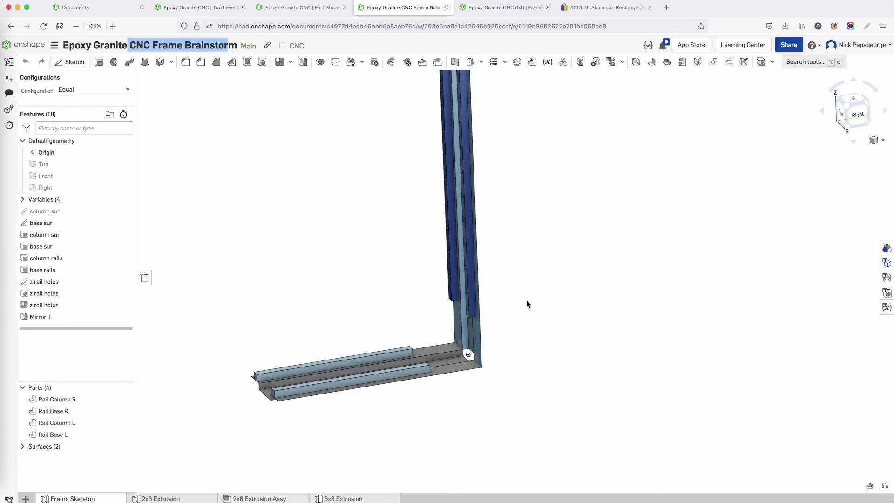
right_drag(527, 304, 487, 298)
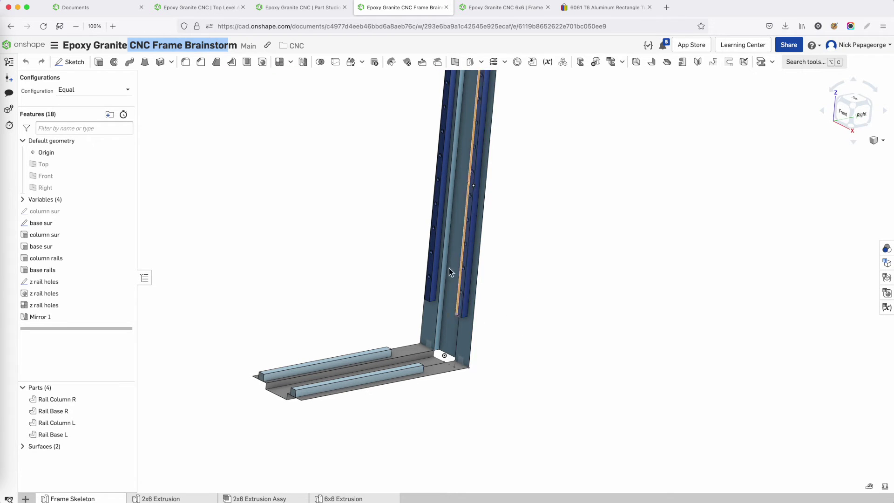
right_drag(372, 343, 375, 347)
click(396, 351)
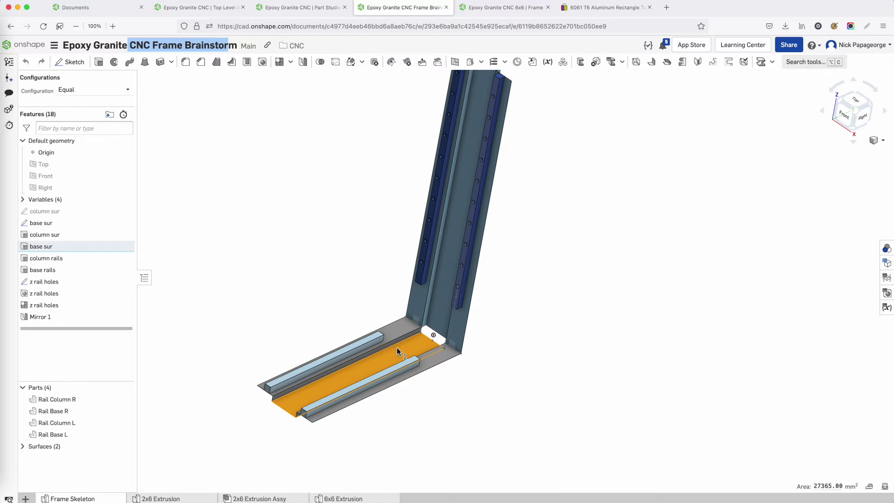
click(436, 309)
click(375, 282)
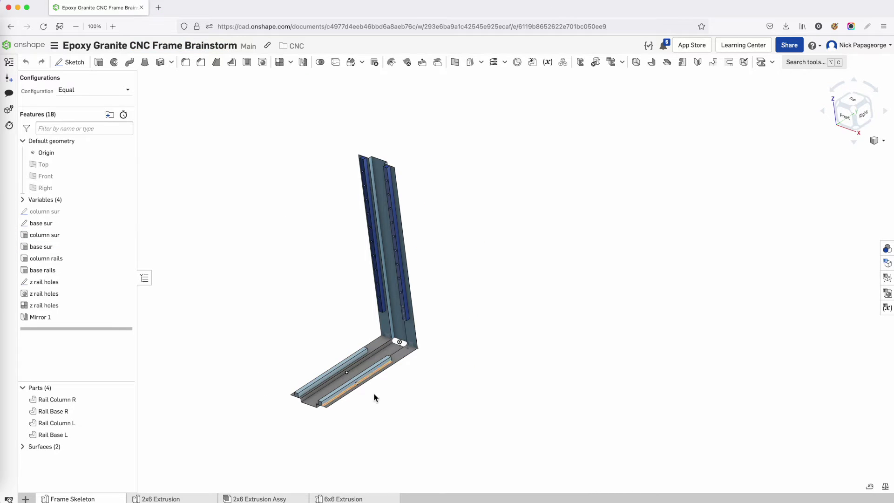
right_drag(378, 180, 381, 180)
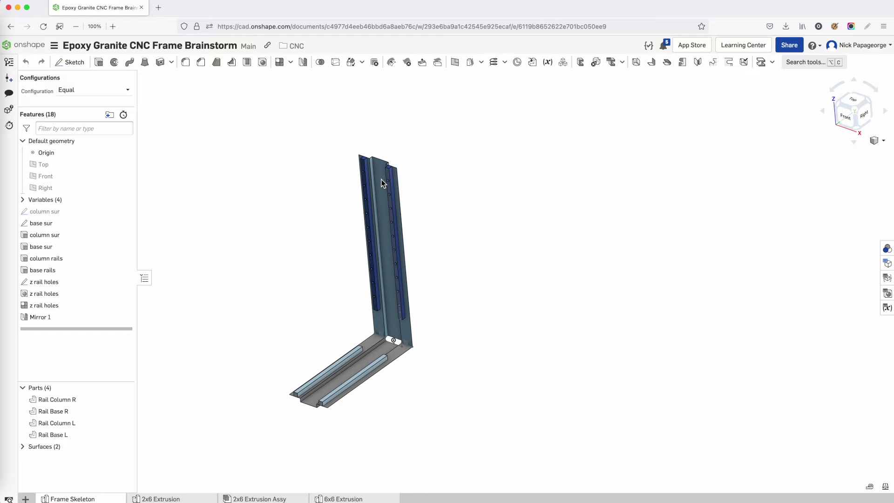
- Open the 2x6 Extrusion part studio and show the column and base skeleton surfaces
click(174, 497)
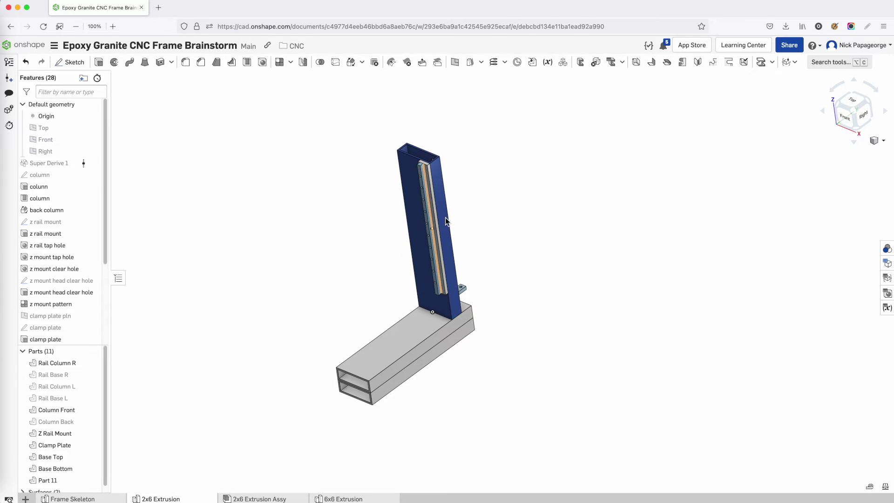
right_drag(445, 217, 393, 213)
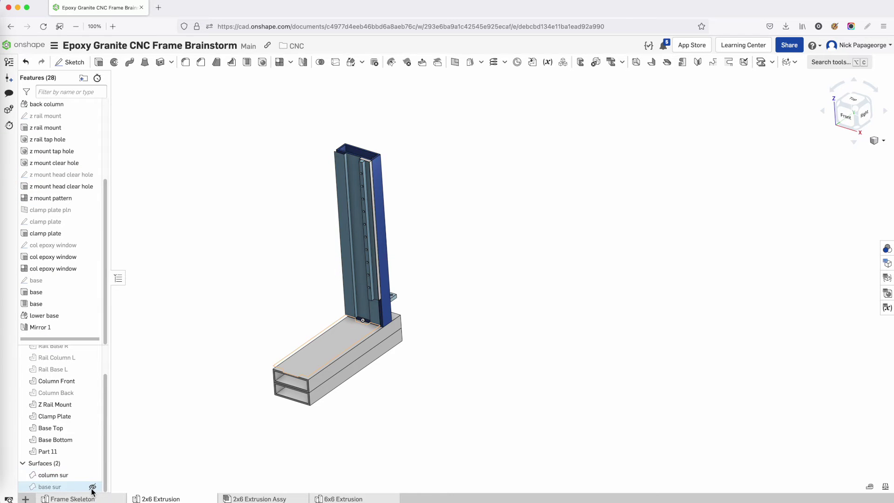
click(92, 487)
- Examine how the base surface sits on the two stacked base tubes of the 2x6 extrusion frame
scroll(289, 381, up, 3)
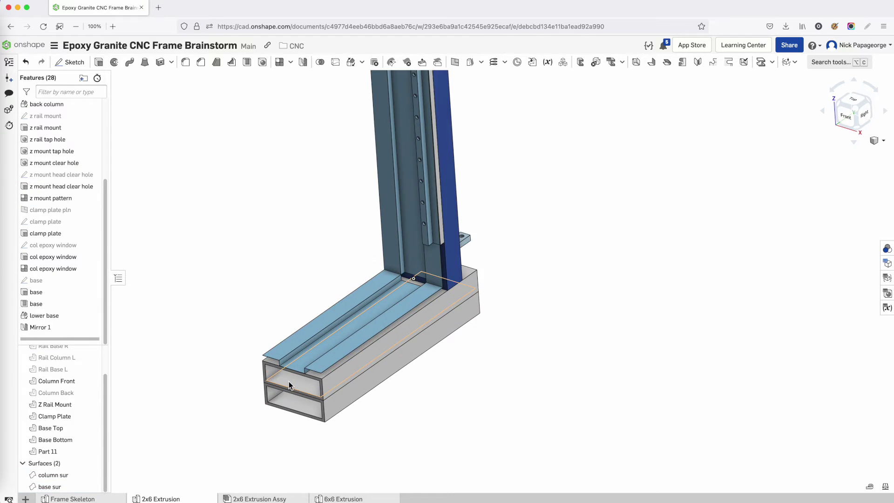
scroll(298, 381, down, 3)
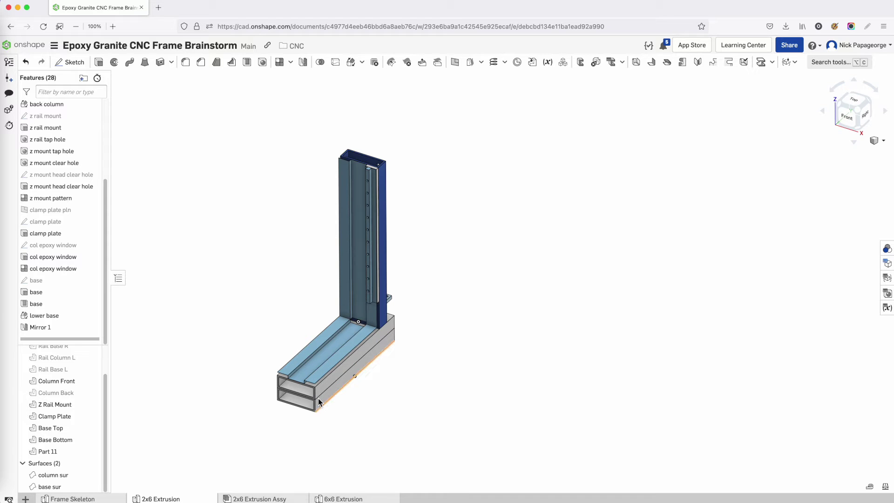
scroll(317, 398, up, 4)
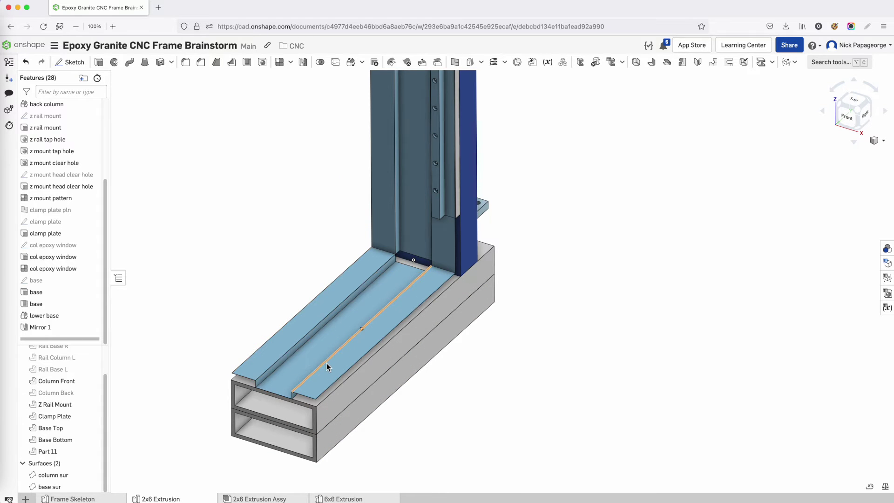
scroll(325, 364, down, 4)
scroll(383, 265, up, 2)
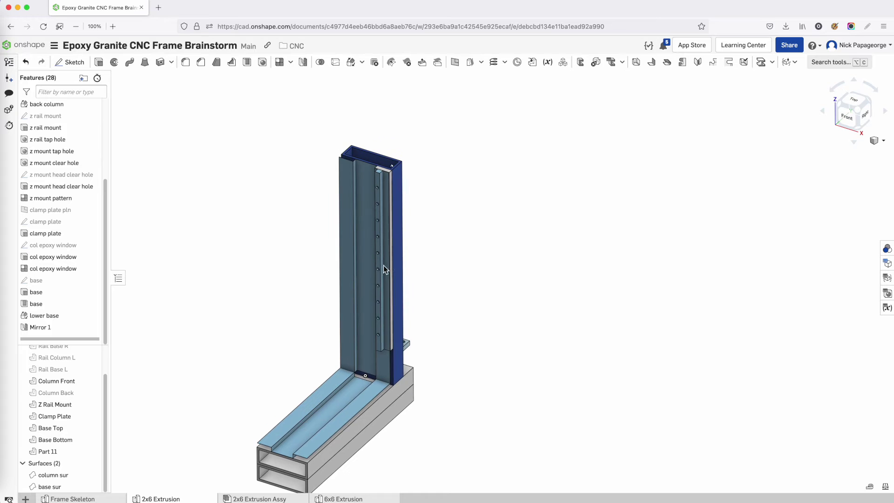
- Examine the column tube from above, comparing it with the column surface, the Z rail mount and the rail
right_drag(383, 266, 363, 225)
scroll(363, 224, up, 5)
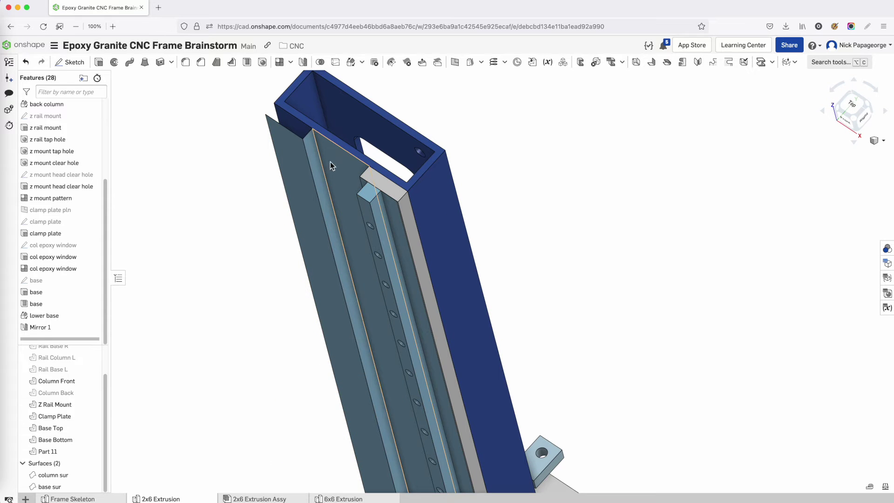
scroll(337, 166, down, 4)
right_drag(337, 166, 412, 198)
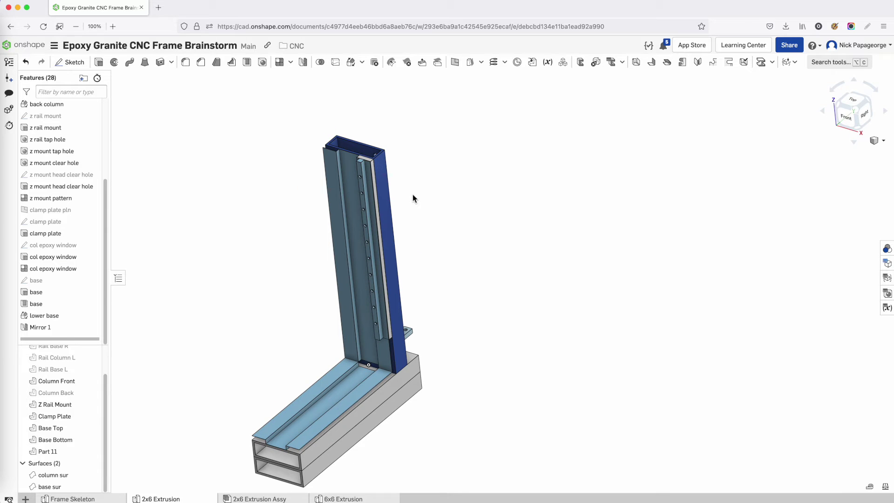
scroll(417, 193, down, 4)
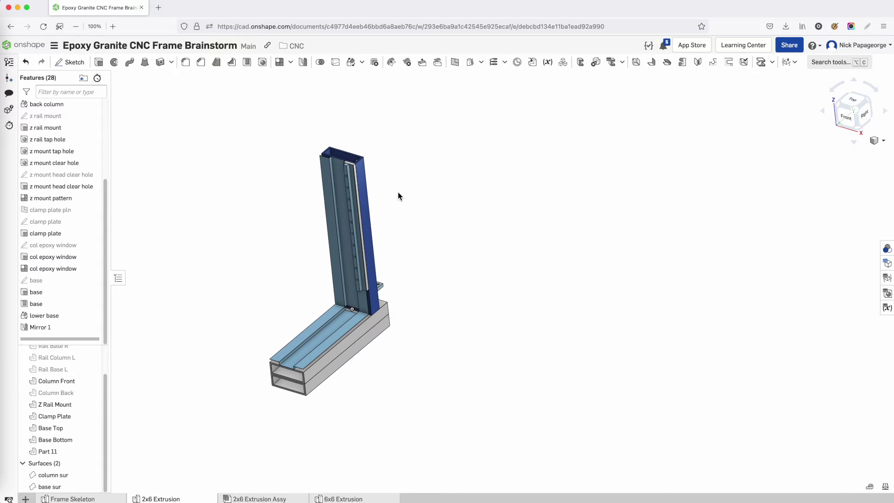
right_drag(401, 193, 398, 195)
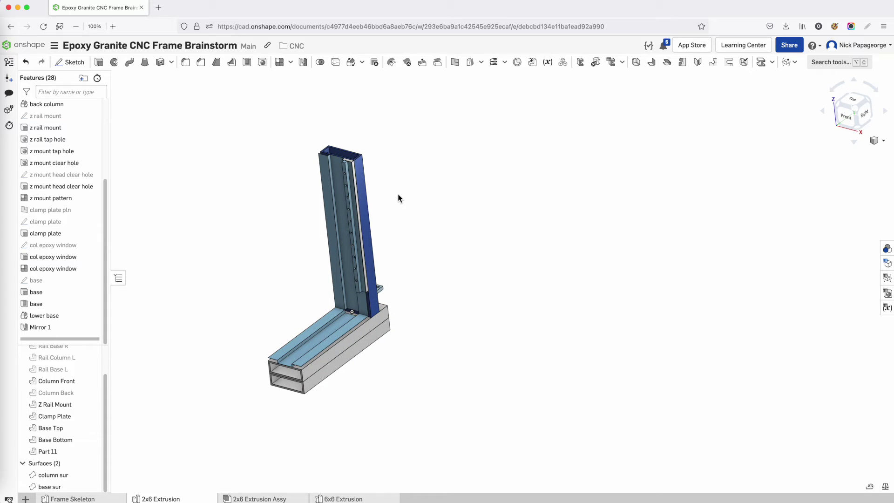
right_drag(398, 197, 399, 194)
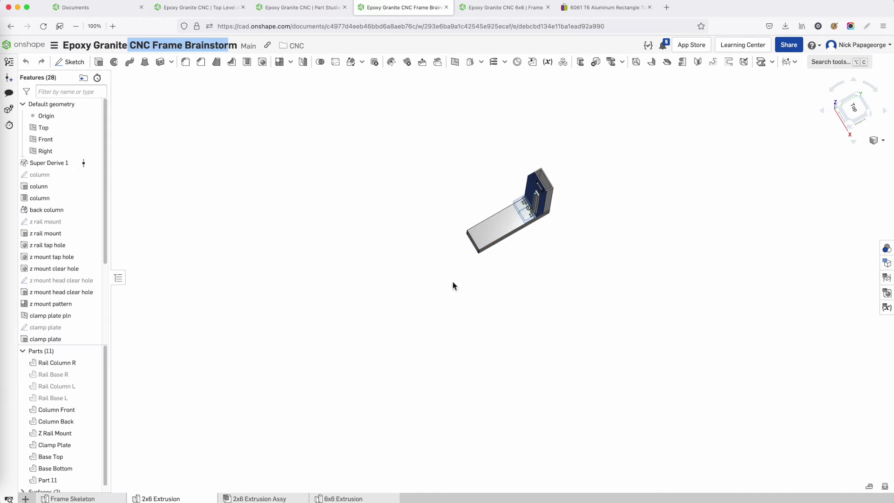
- Examine the rear holes and epoxy window of the front column tube, plus the screw holes along its Z rail
scroll(544, 197, up, 10)
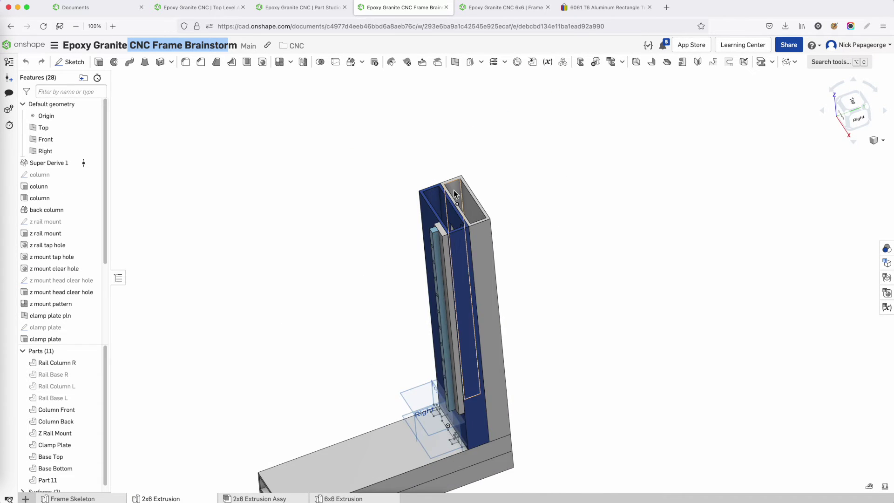
mouse_move(445, 193)
right_down()
mouse_move(429, 199)
mouse_move(457, 206)
right_up()
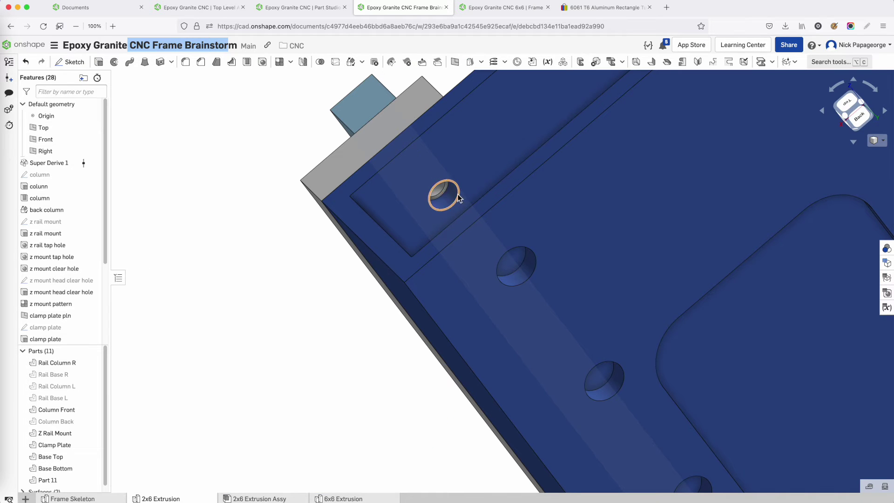
click(395, 127)
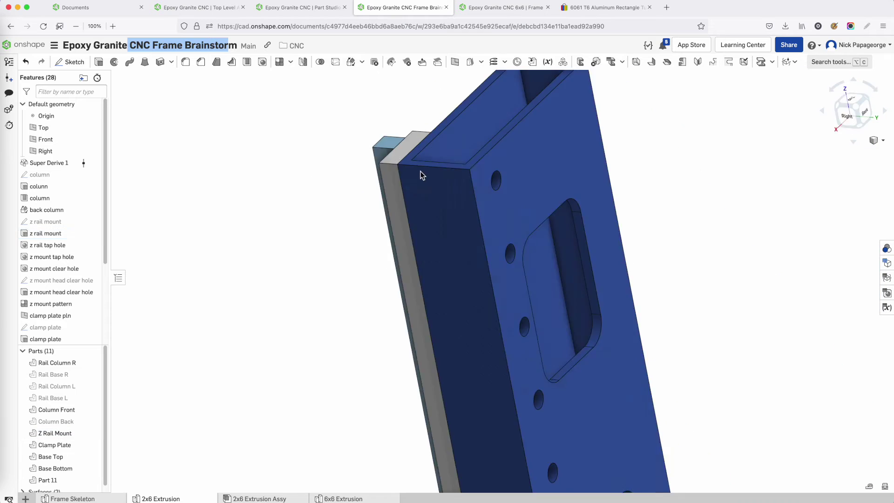
right_drag(420, 172, 504, 161)
scroll(342, 229, up, 5)
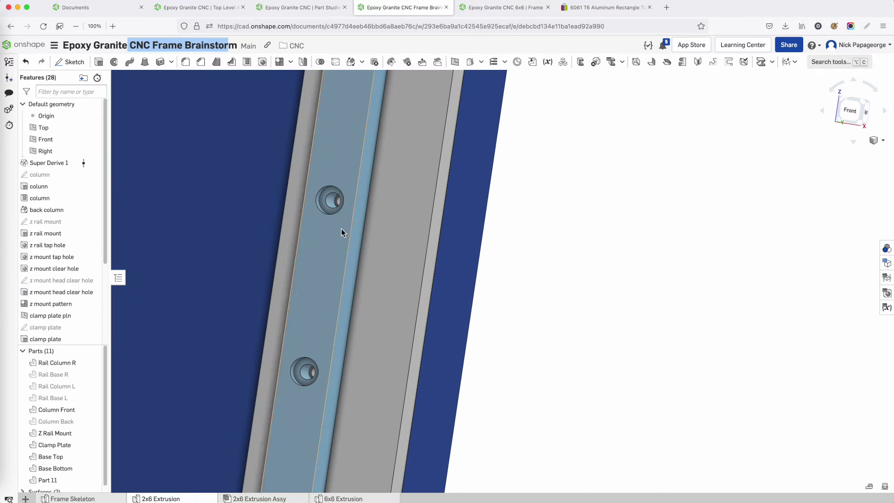
right_drag(336, 200, 353, 202)
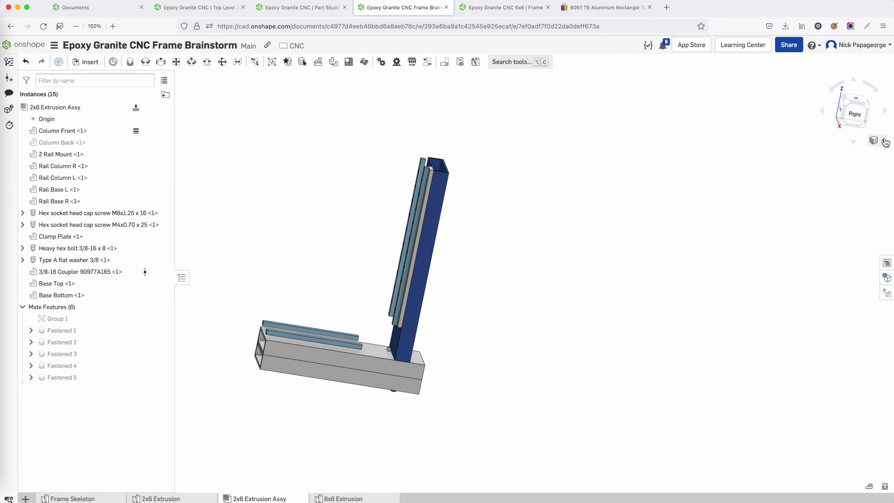
- Turn on a section view through the right column rail and examine the M8 screw joining the front column tube to the Z rail mount
click(884, 142)
click(859, 311)
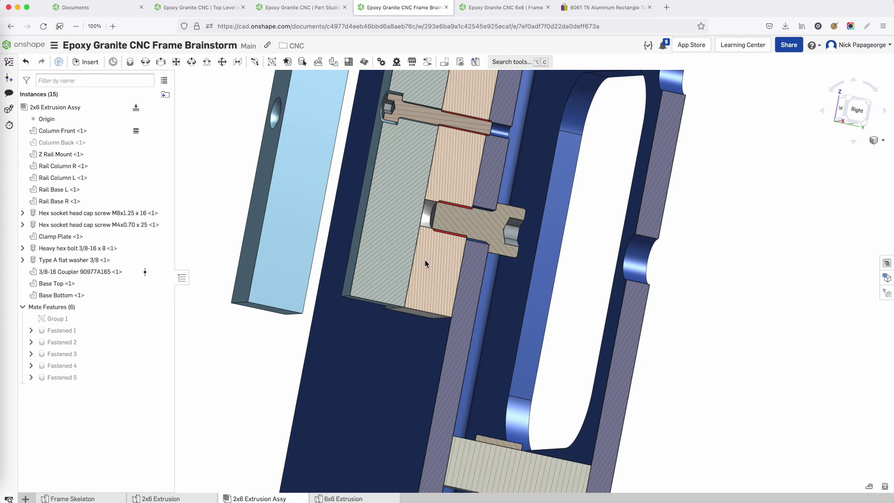
right_drag(425, 259, 437, 217)
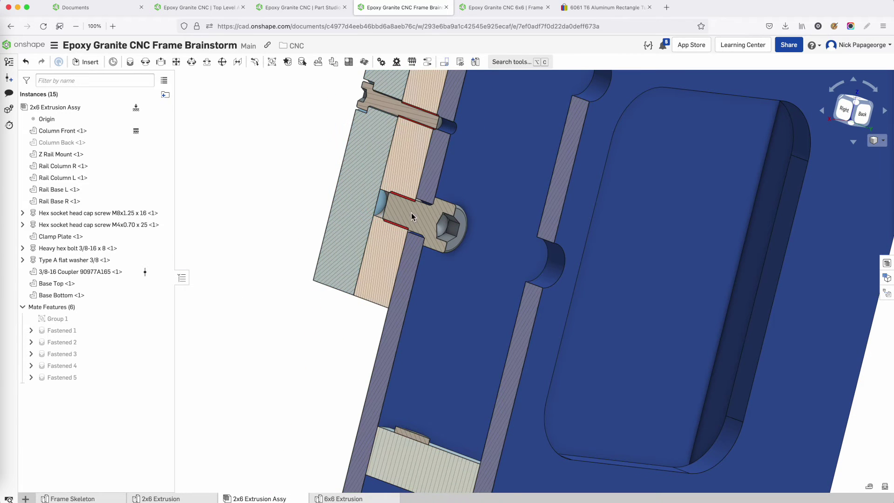
right_drag(417, 248, 505, 251)
scroll(424, 225, up, 5)
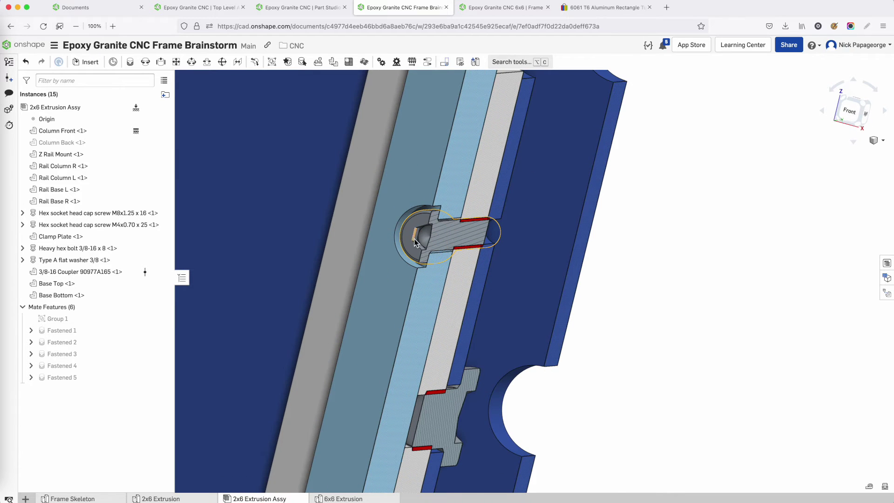
- Examine the sectioned M4 rail screw and how the rail holes alternate with the mount screw holes along the column
right_drag(414, 242, 496, 196)
scroll(496, 204, down, 3)
right_drag(458, 391, 454, 309)
scroll(435, 345, down, 8)
scroll(422, 333, up, 5)
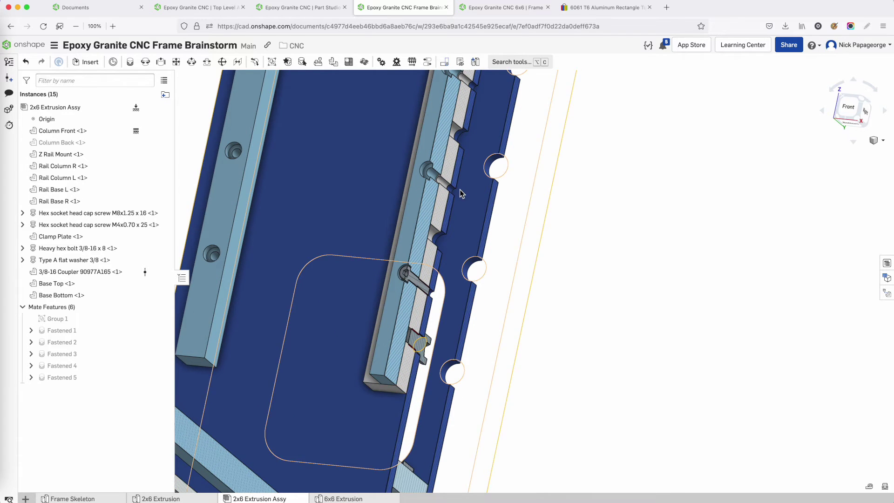
middle_drag(461, 193, 446, 239)
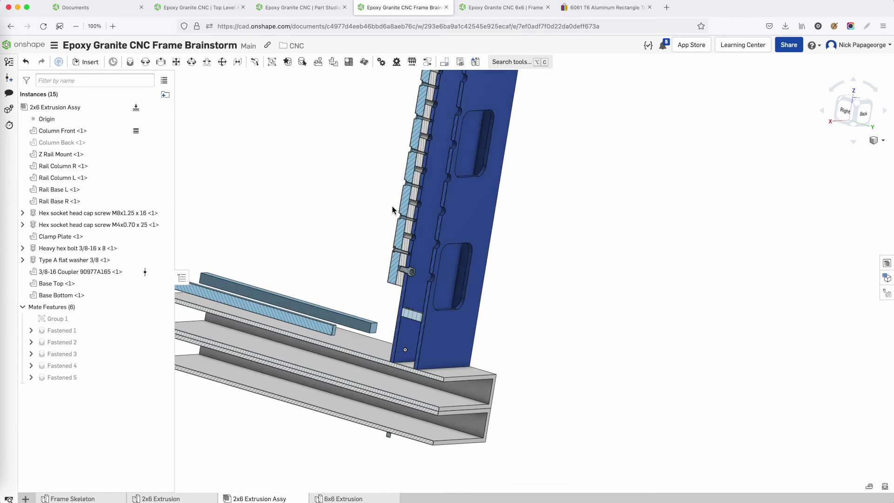
- Examine the mount screws inside the front column tube and the matching access holes beside the epoxy windows in its rear wall
scroll(403, 267, up, 5)
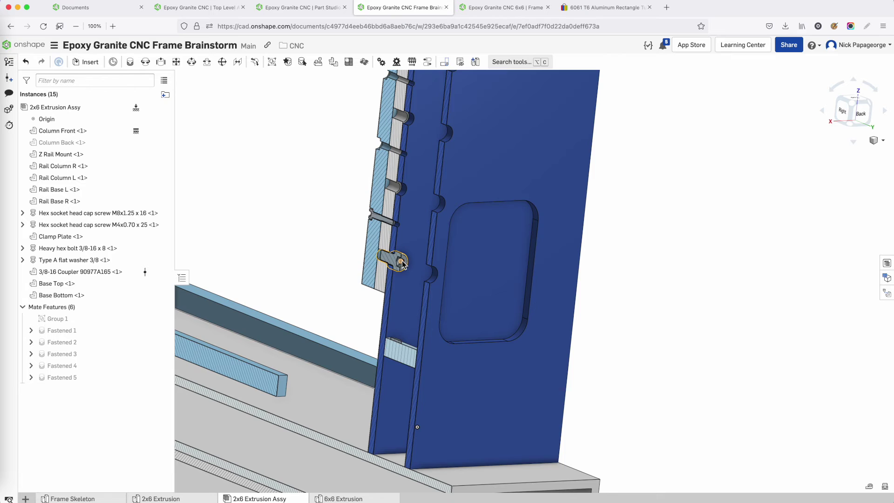
scroll(403, 266, down, 5)
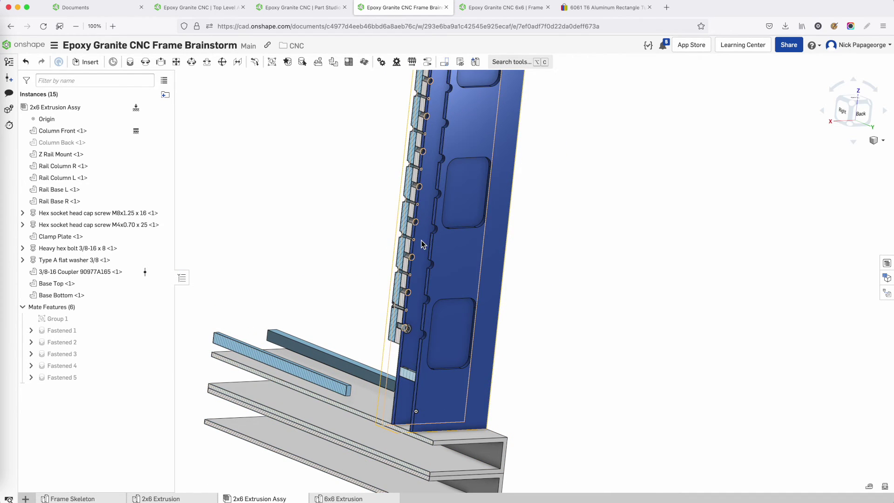
middle_drag(421, 240, 431, 232)
right_drag(432, 235, 475, 317)
scroll(428, 325, up, 5)
scroll(475, 316, up, 3)
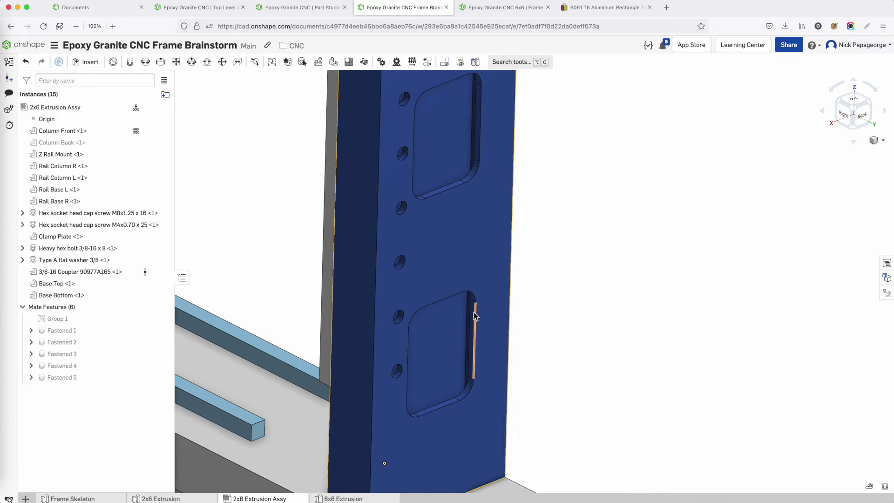
- Show the hidden rear column tube and examine the epoxy windows between the two column tubes from above
scroll(454, 296, down, 10)
right_click(371, 208)
click(383, 222)
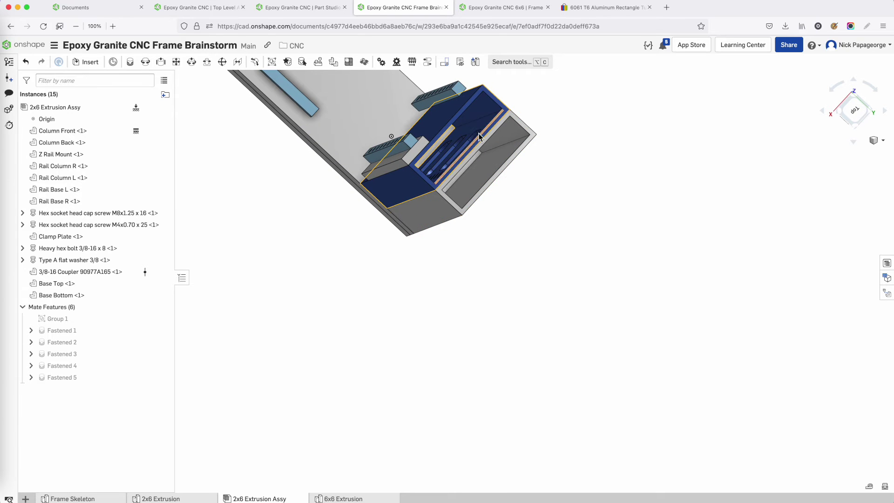
scroll(479, 146, up, 4)
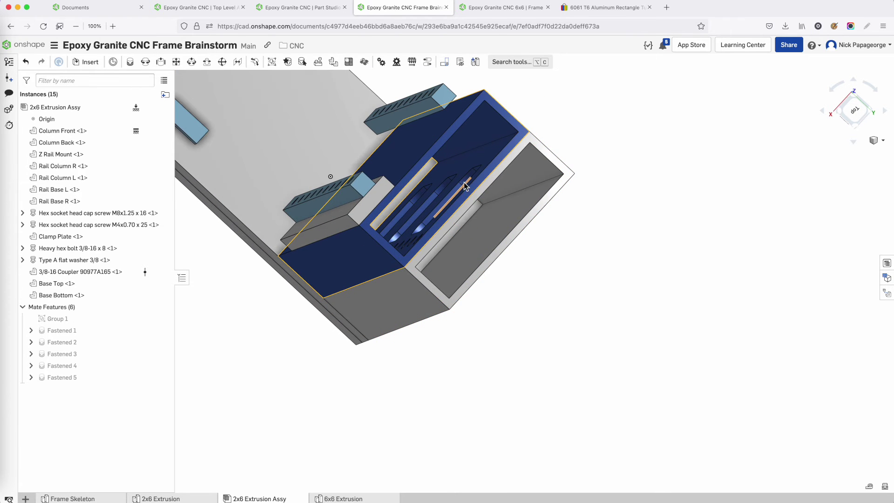
right_drag(476, 202, 449, 149)
scroll(482, 200, down, 3)
scroll(449, 205, down, 5)
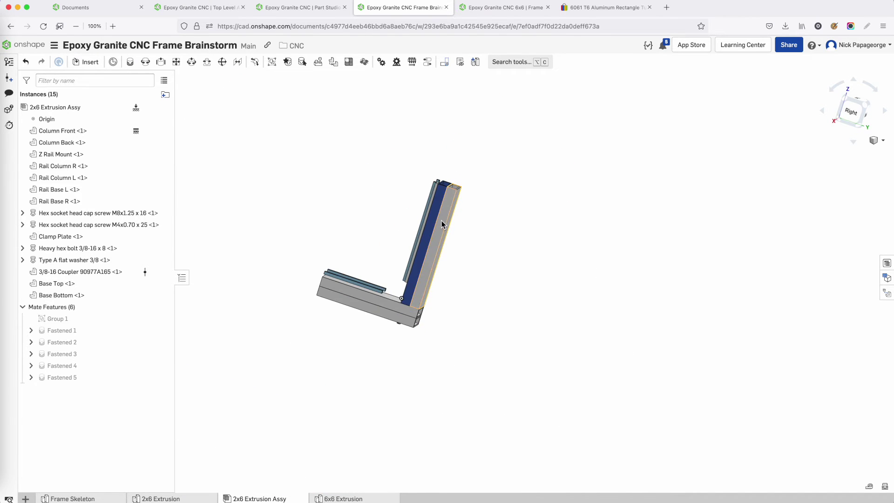
- Highlight the side faces of the top and bottom base tubes to view the stacked pair, and clear the selection
right_drag(441, 224, 419, 261)
scroll(361, 285, up, 5)
click(363, 280)
click(360, 297)
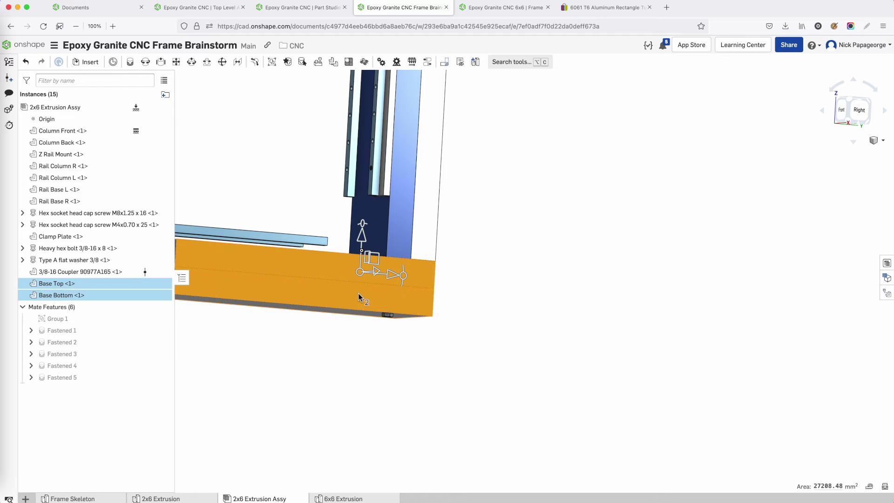
right_drag(359, 297, 470, 370)
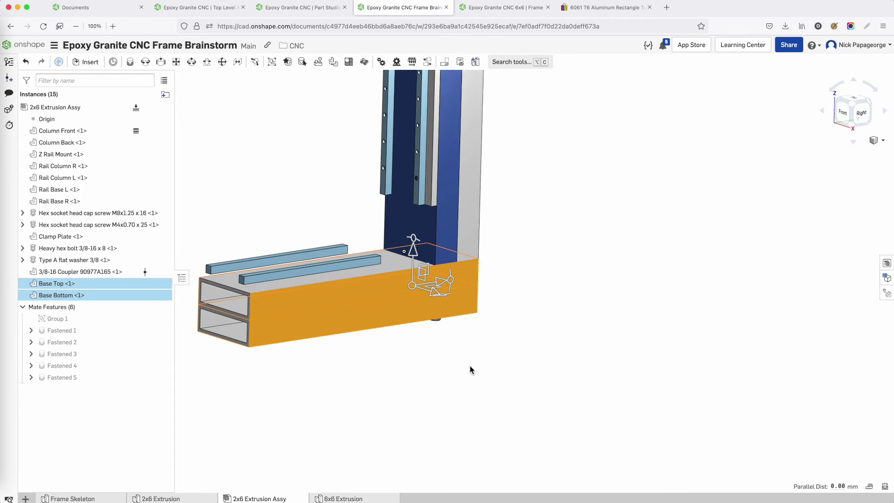
click(471, 366)
- Section the column foot and examine the clamp plate, washer and 3/8-16 coupler inside the front column tube
right_drag(472, 335, 391, 307)
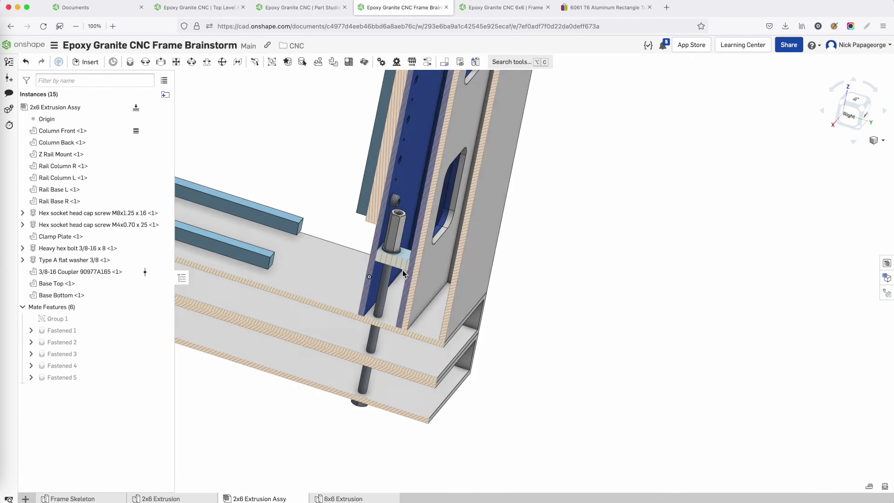
right_drag(402, 270, 409, 272)
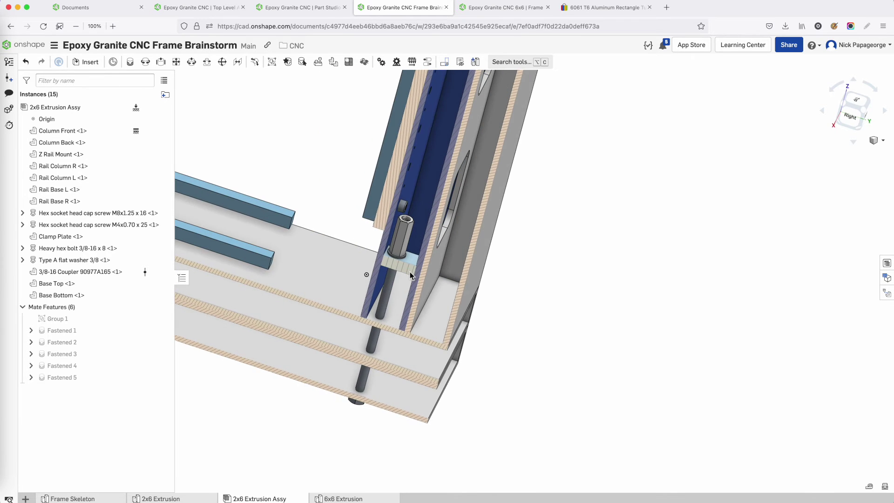
scroll(410, 272, up, 5)
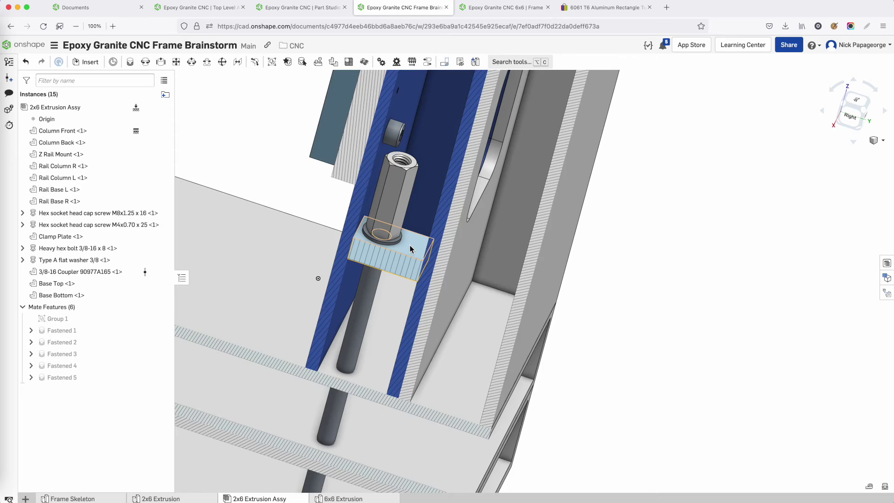
mouse_move(410, 245)
right_down()
mouse_move(441, 247)
mouse_move(379, 241)
mouse_move(409, 249)
right_up()
click(411, 254)
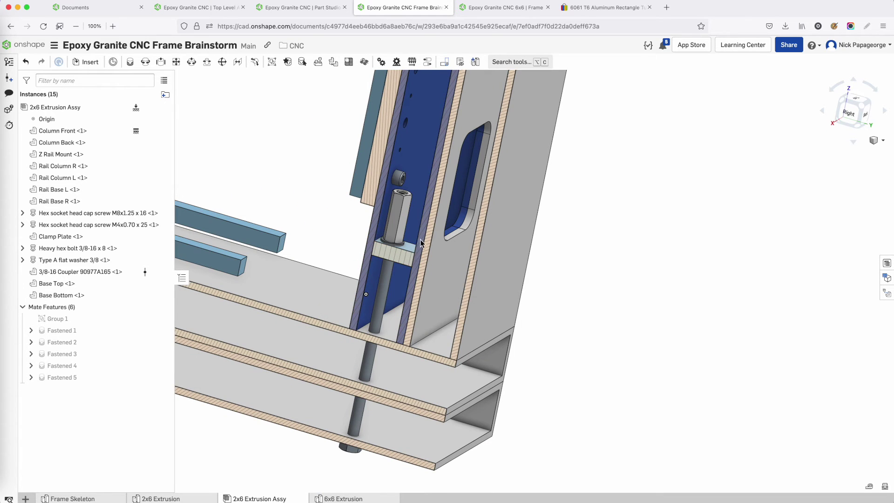
scroll(415, 243, down, 5)
scroll(408, 233, up, 8)
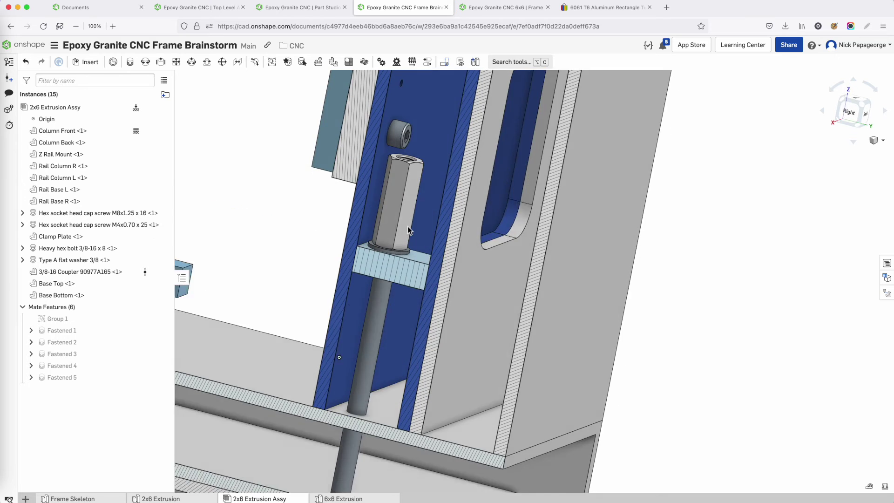
right_drag(407, 226, 407, 193)
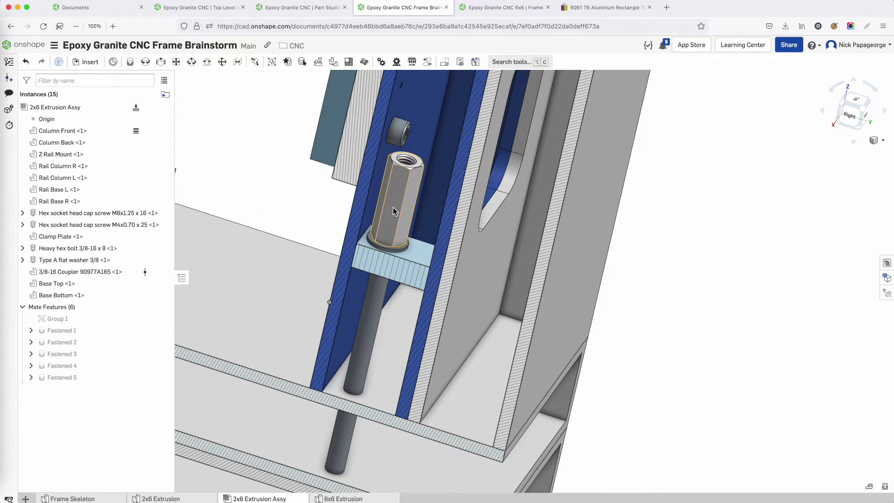
- Examine how the 3/8-16 bolt runs from the coupler and clamp plate down through both base tubes
scroll(394, 211, down, 3)
scroll(398, 191, up, 4)
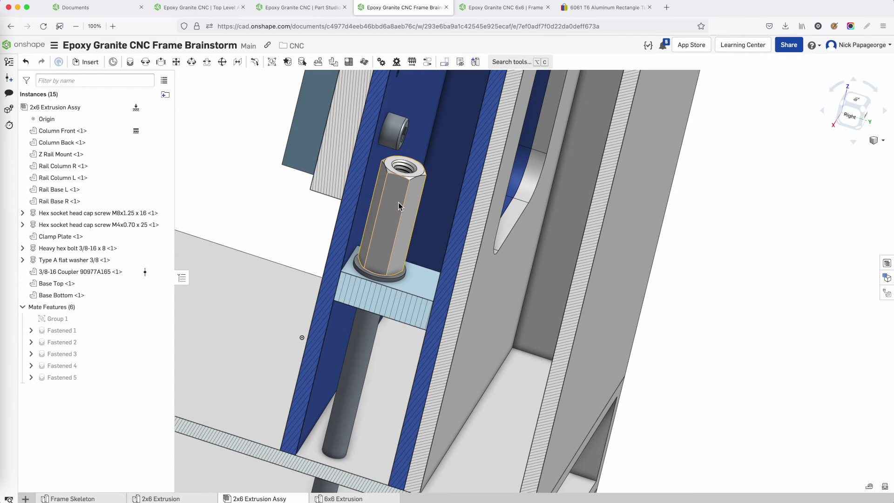
scroll(398, 202, down, 5)
right_drag(400, 214, 404, 172)
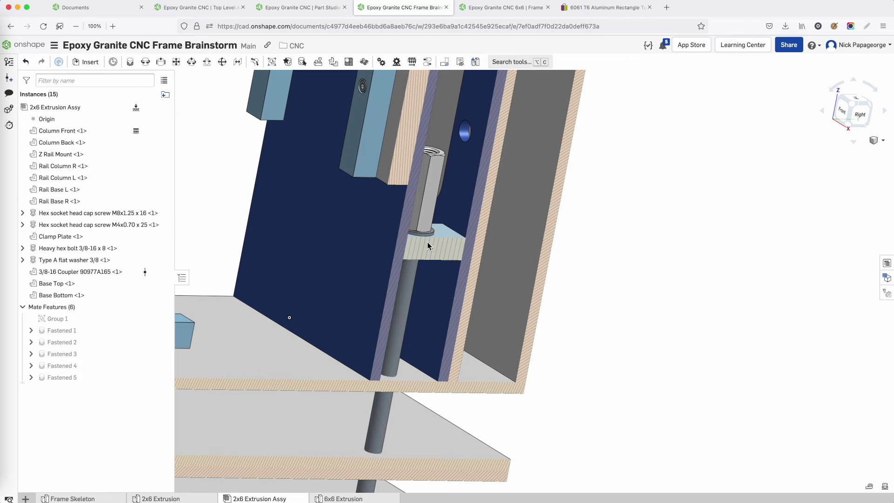
right_drag(422, 292, 411, 282)
scroll(412, 282, down, 5)
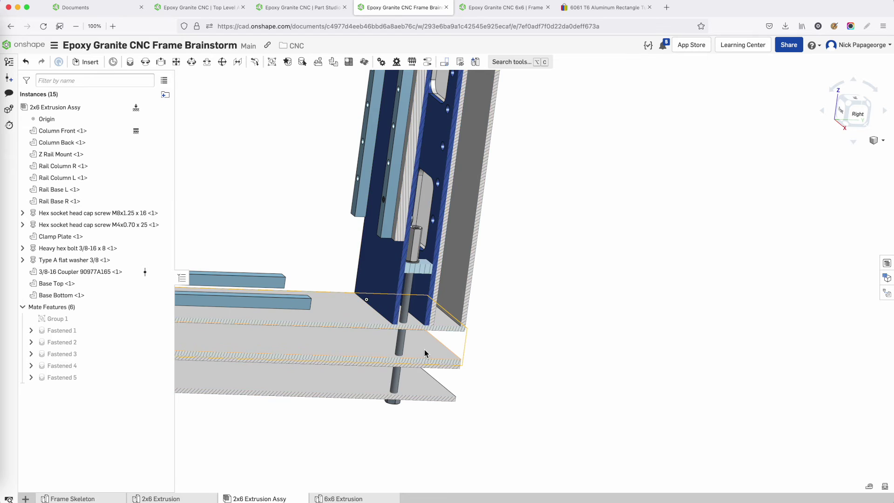
right_drag(424, 353, 407, 342)
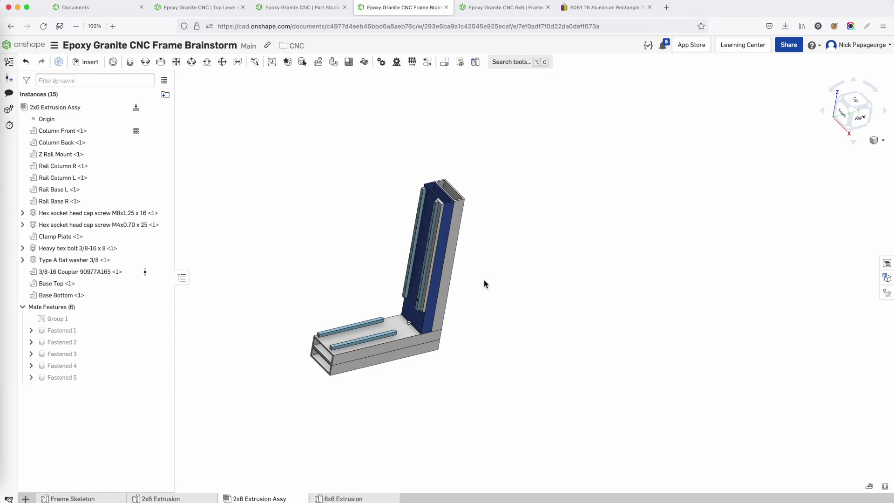
- Compare the single base tube of the 6x6 Extrusion with the doubled column tubes of the 2x6 Extrusion Assy
scroll(484, 282, up, 5)
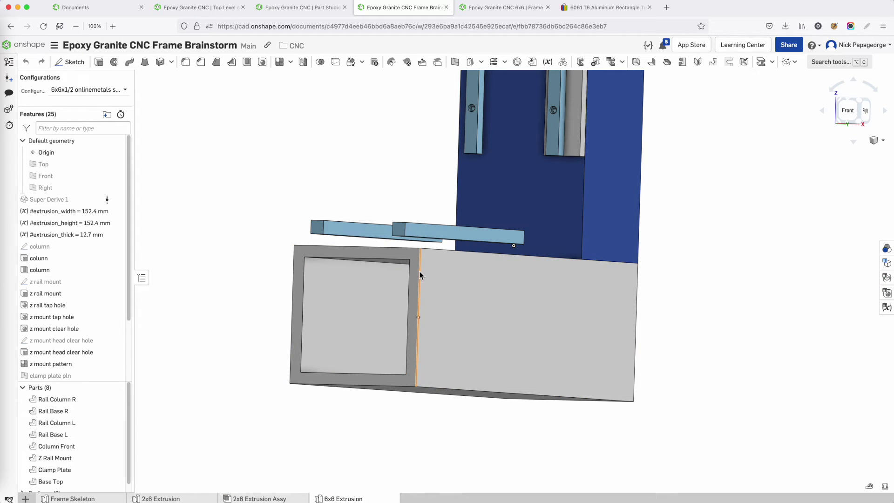
scroll(403, 327, down, 2)
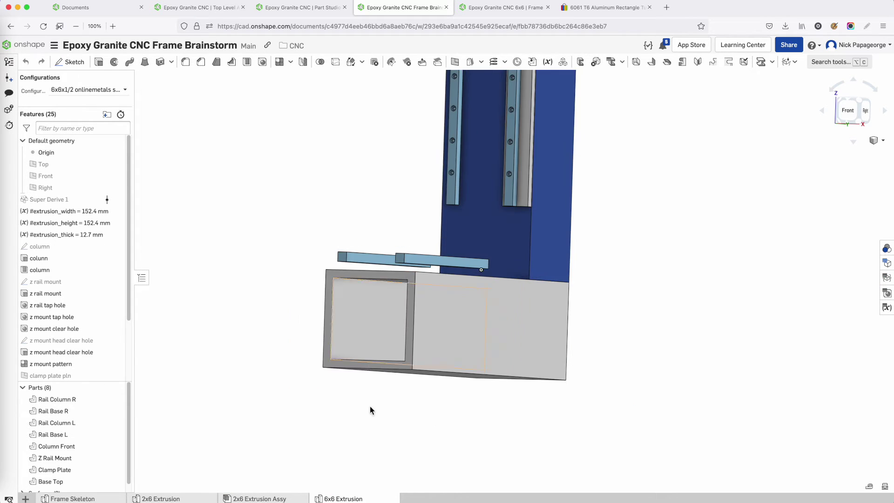
click(273, 499)
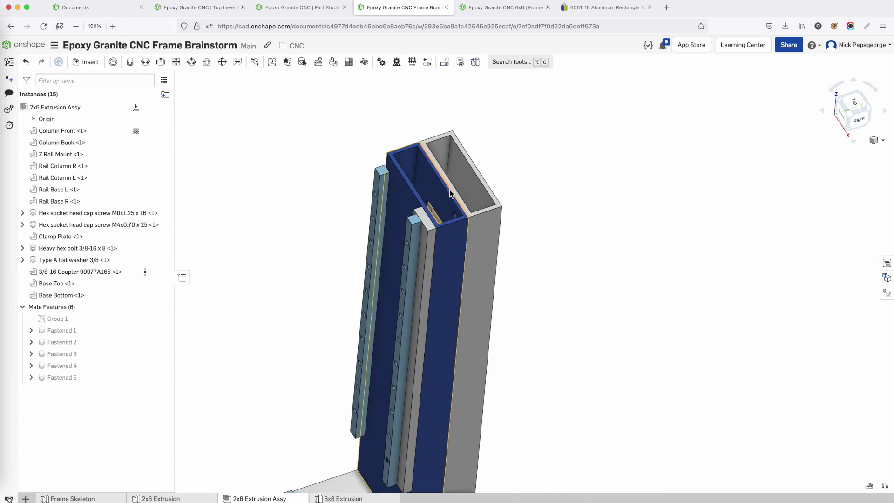
scroll(450, 193, up, 3)
right_drag(450, 193, 492, 230)
right_drag(433, 193, 426, 190)
scroll(425, 191, down, 5)
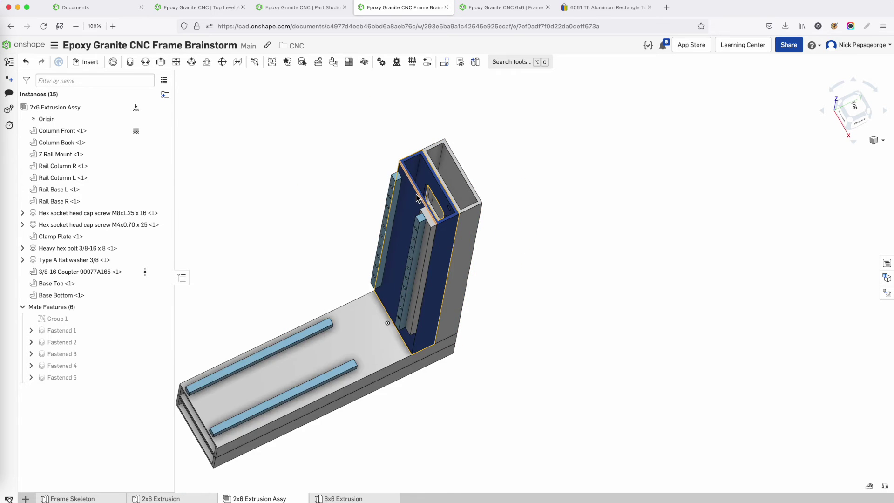
scroll(426, 190, up, 5)
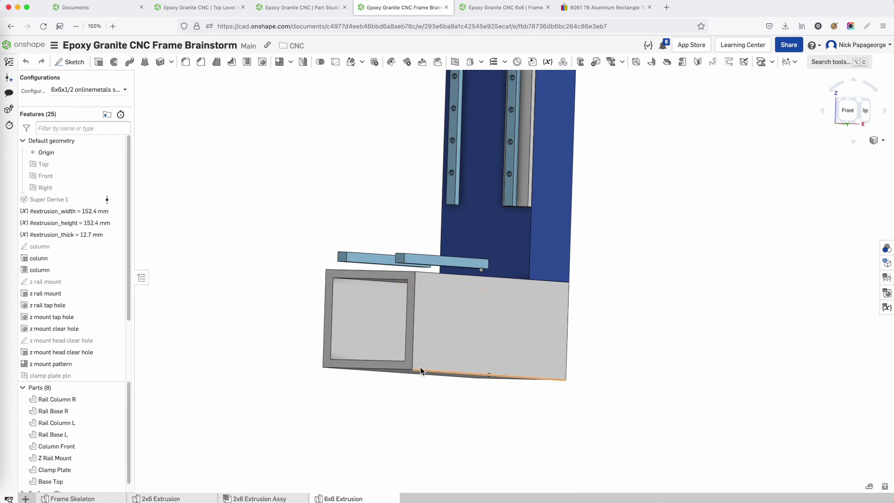
- Examine the open front end of the 6x6 Extrusion base tube and the top of its column tube
scroll(393, 290, up, 5)
right_drag(393, 290, 547, 298)
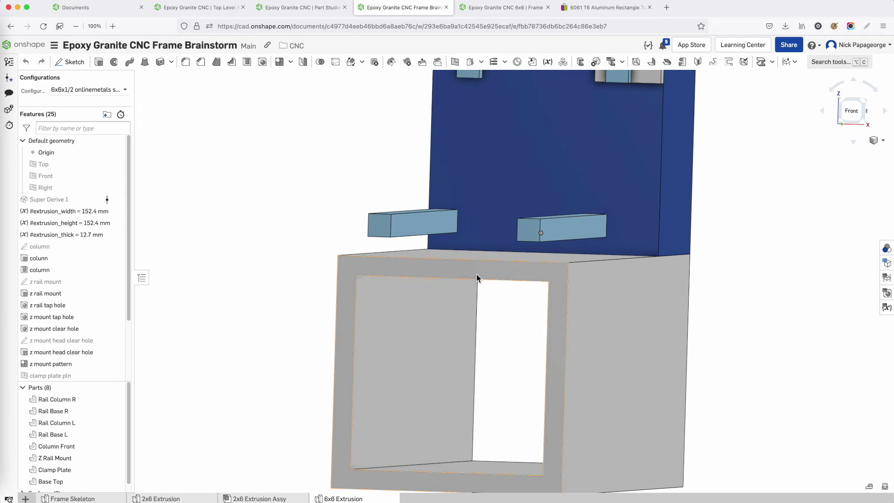
scroll(471, 284, down, 8)
scroll(487, 182, up, 5)
right_drag(498, 177, 481, 194)
scroll(490, 202, down, 5)
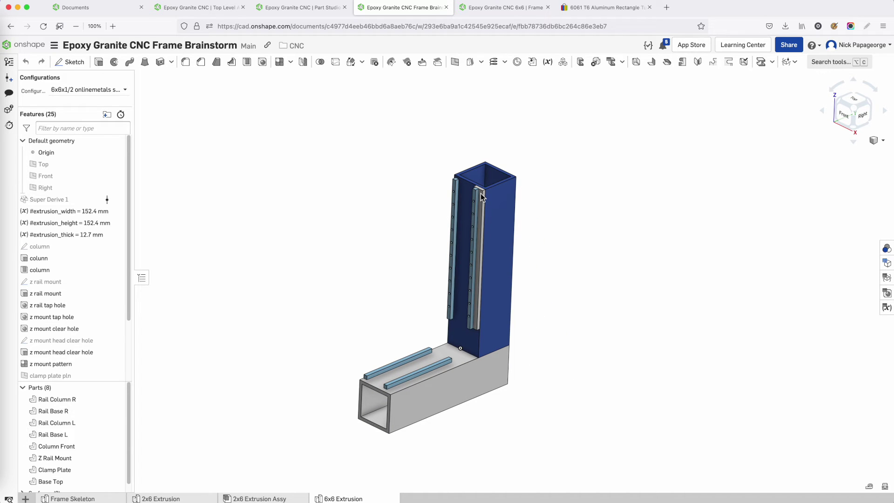
- Examine the complete 6x6 Extrusion frame, including its base, column and both pairs of rails
scroll(429, 417, up, 5)
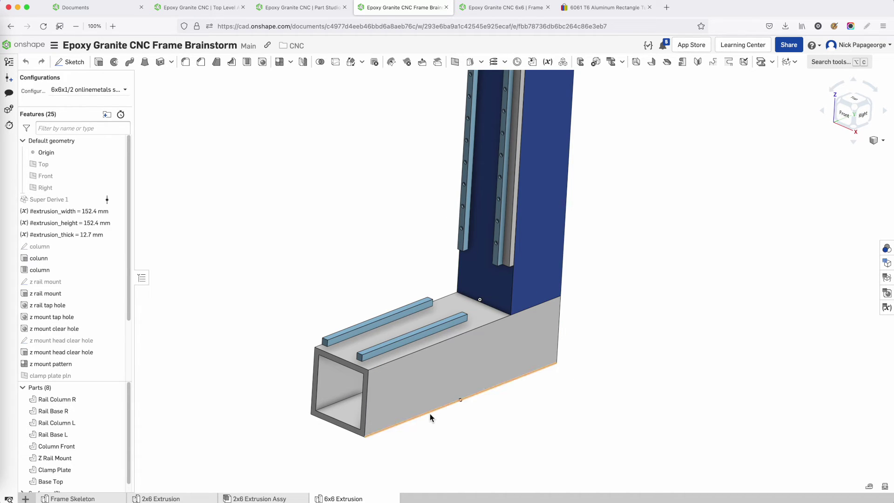
scroll(429, 413, down, 3)
right_drag(435, 418, 434, 418)
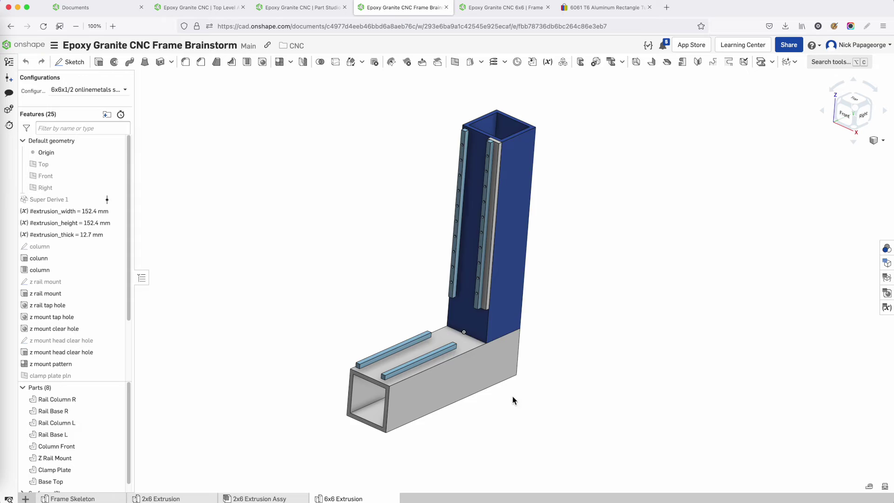
middle_drag(513, 401, 460, 409)
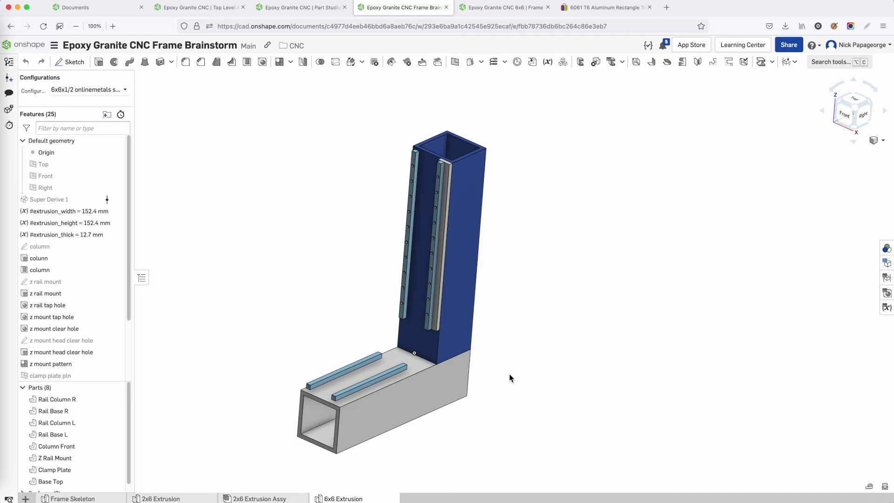
right_drag(509, 374, 506, 378)
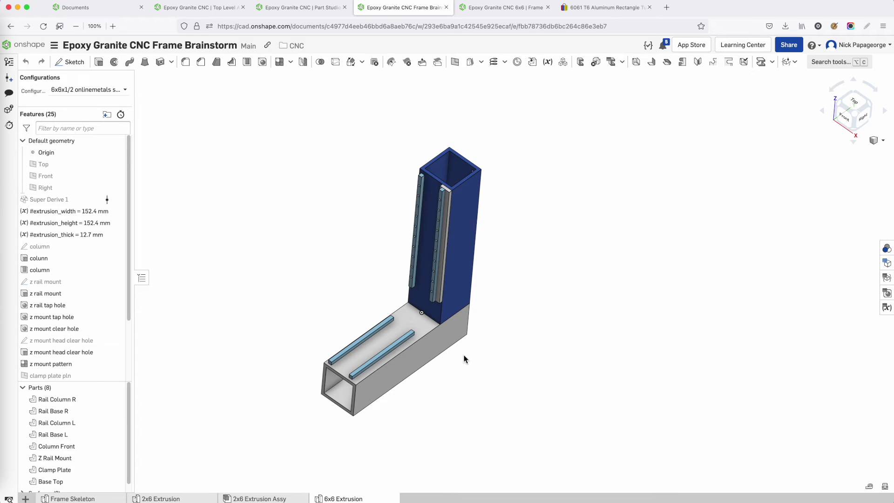
right_drag(459, 330, 461, 337)
- Switch to the Frame assembly of the Epoxy Granite CNC 6x6 document
click(299, 6)
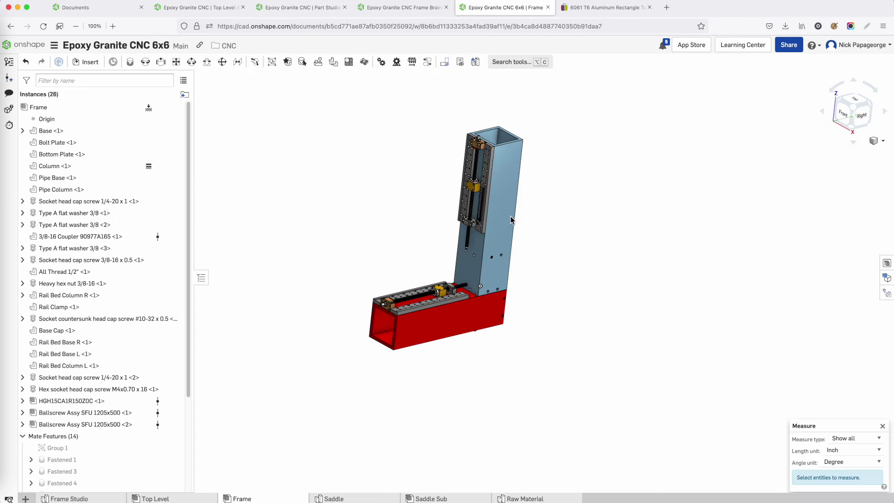
- Examine the Bolt Plate inside the hollow column and cut the Frame assembly open with a section view
right_drag(510, 216, 452, 280)
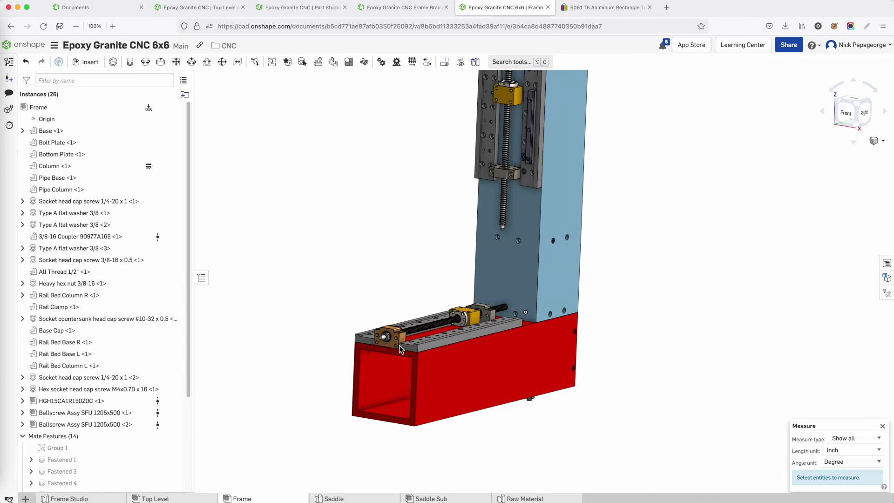
scroll(398, 362, down, 4)
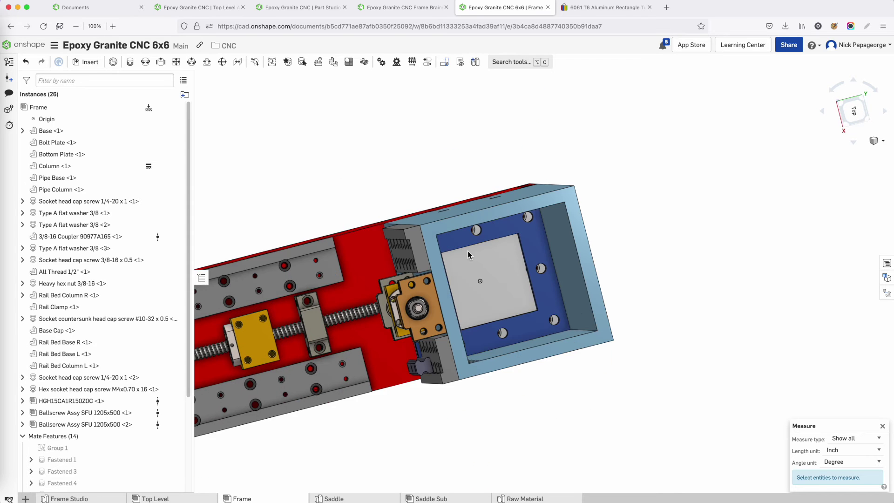
right_drag(467, 250, 468, 249)
click(468, 249)
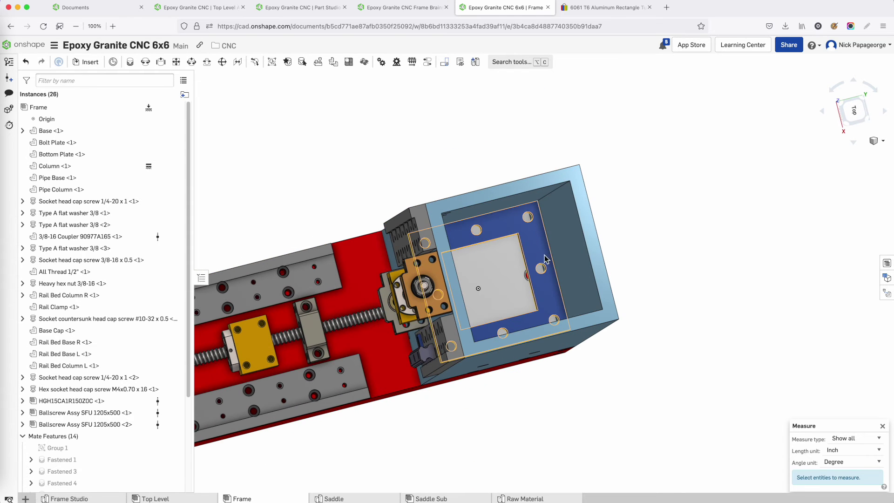
click(640, 216)
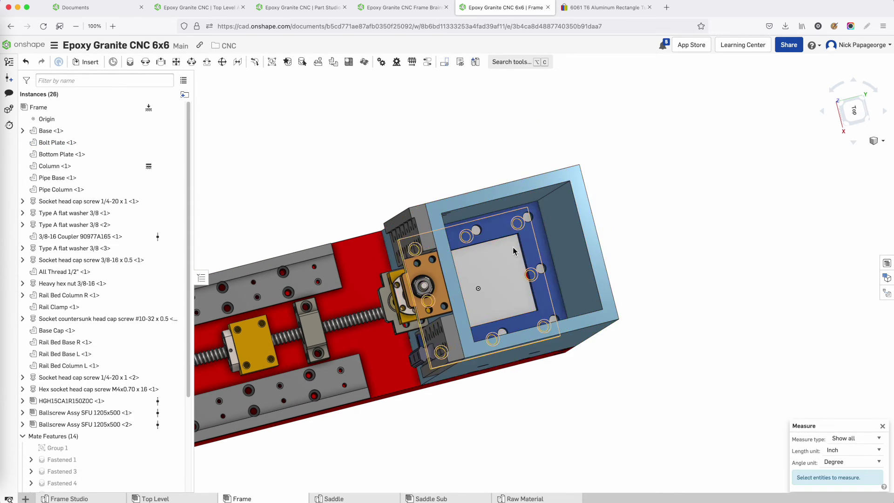
scroll(515, 250, up, 3)
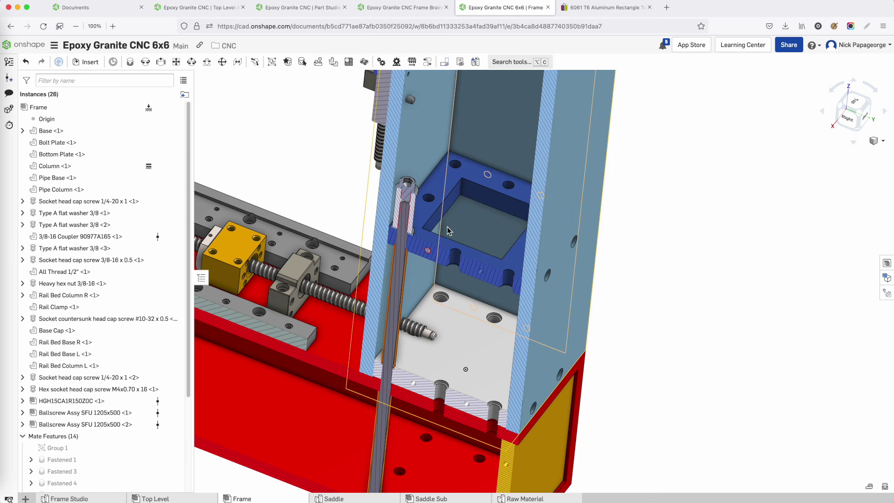
- Examine the coupler above the Bolt Plate and the pipe around the threaded rod in the sectioned column
right_drag(430, 237, 401, 217)
scroll(410, 183, up, 5)
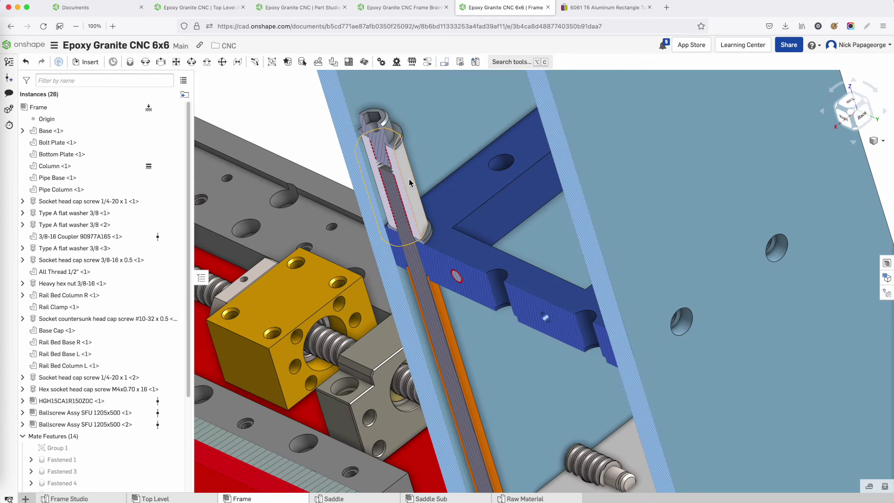
scroll(410, 182, down, 5)
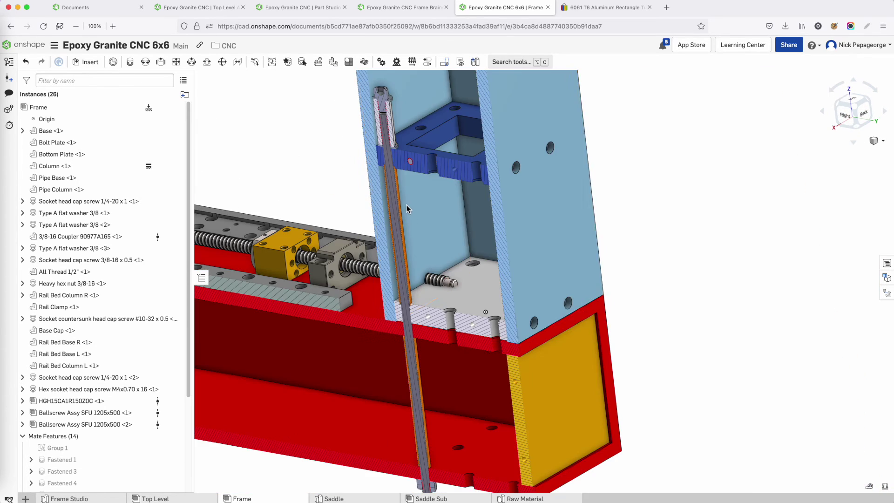
scroll(406, 205, up, 6)
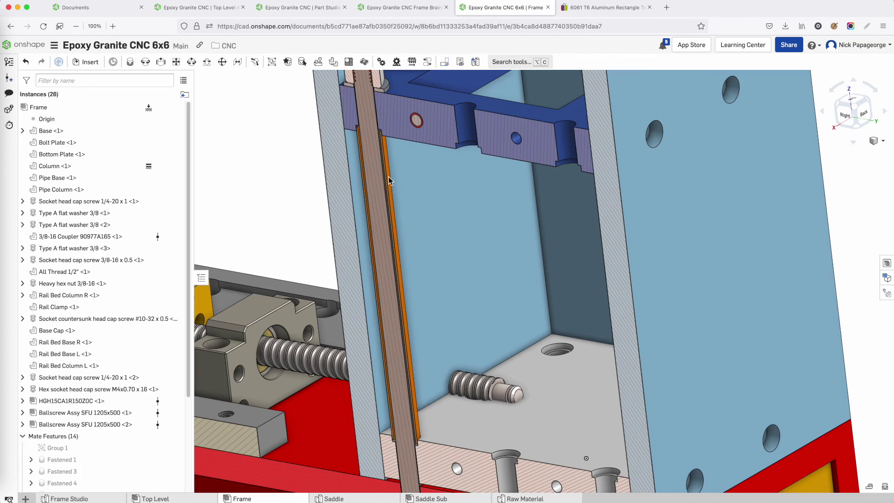
- Follow the threaded rod through the sectioned base down to the heavy hex nut on its underside
scroll(389, 181, down, 5)
scroll(424, 381, up, 6)
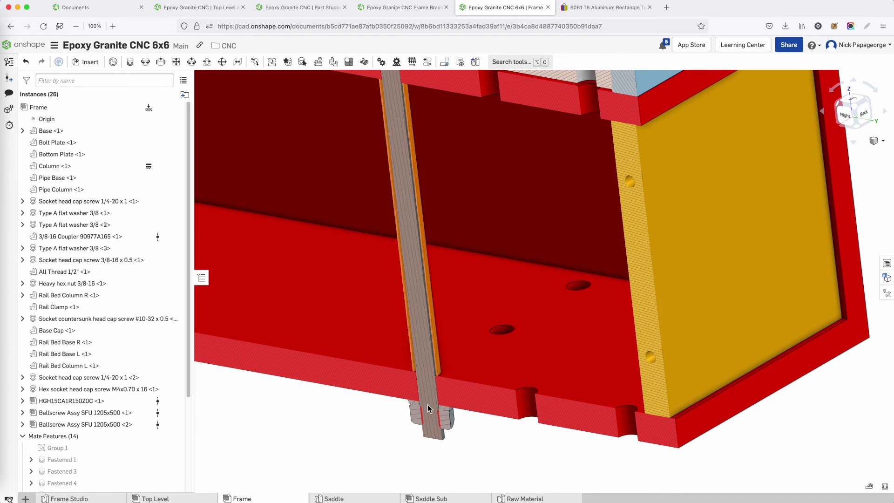
mouse_move(433, 430)
right_down()
mouse_move(398, 393)
mouse_move(442, 444)
right_up()
scroll(405, 395, up, 3)
scroll(442, 445, down, 4)
scroll(428, 372, up, 2)
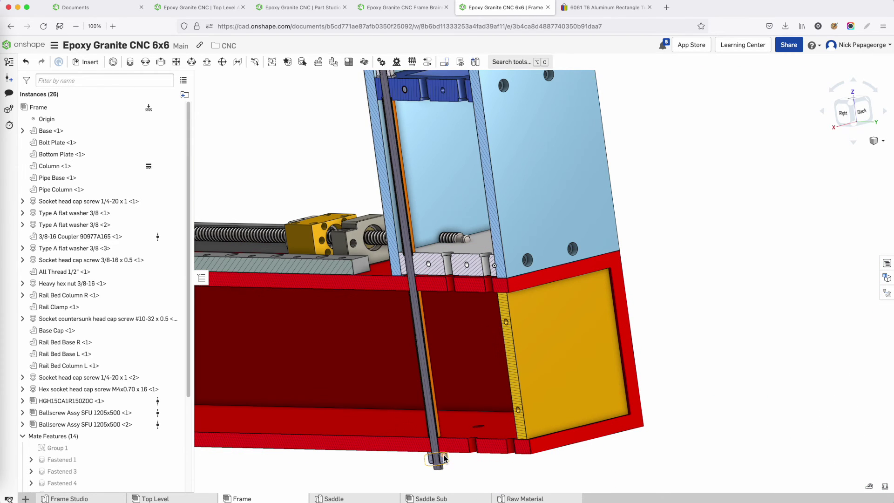
scroll(442, 459, down, 3)
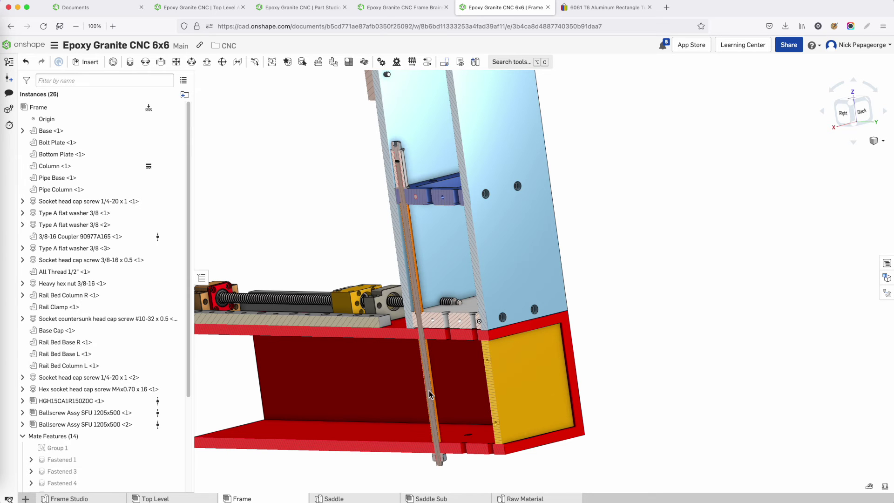
- Examine how the Bolt Plate and Bottom Plate sit inside the sectioned column, including their bolt holes and spacing
right_drag(429, 212, 447, 249)
scroll(429, 190, up, 3)
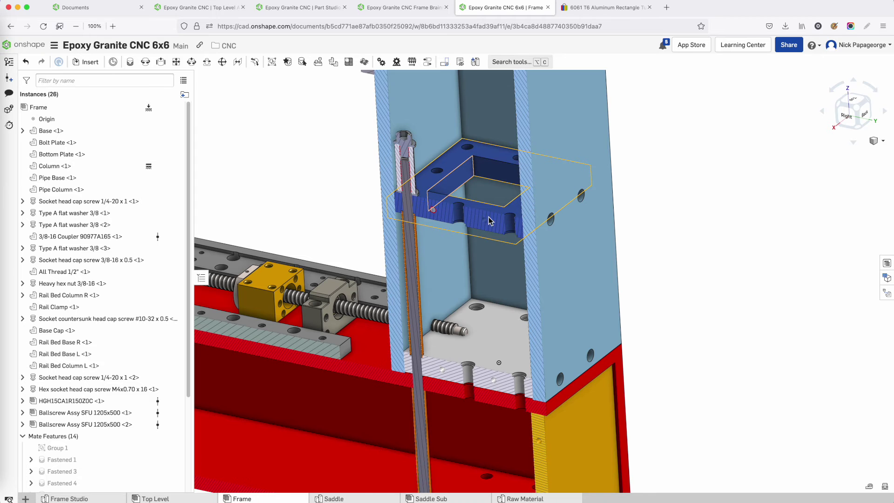
scroll(424, 185, up, 3)
right_drag(424, 185, 540, 215)
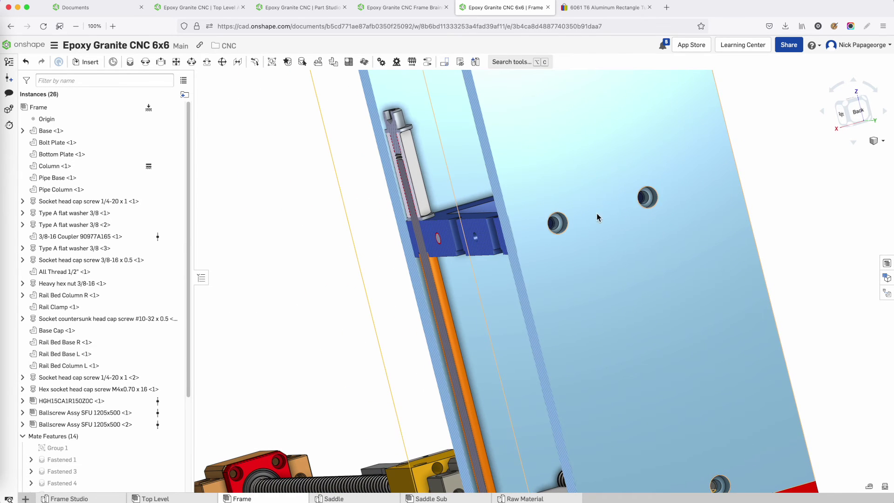
scroll(597, 217, down, 3)
right_drag(597, 217, 643, 217)
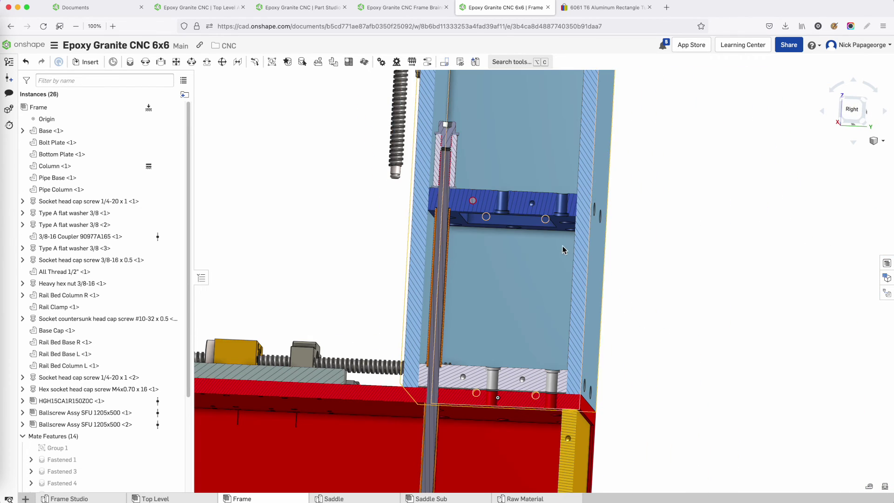
scroll(565, 226, up, 4)
scroll(549, 215, down, 4)
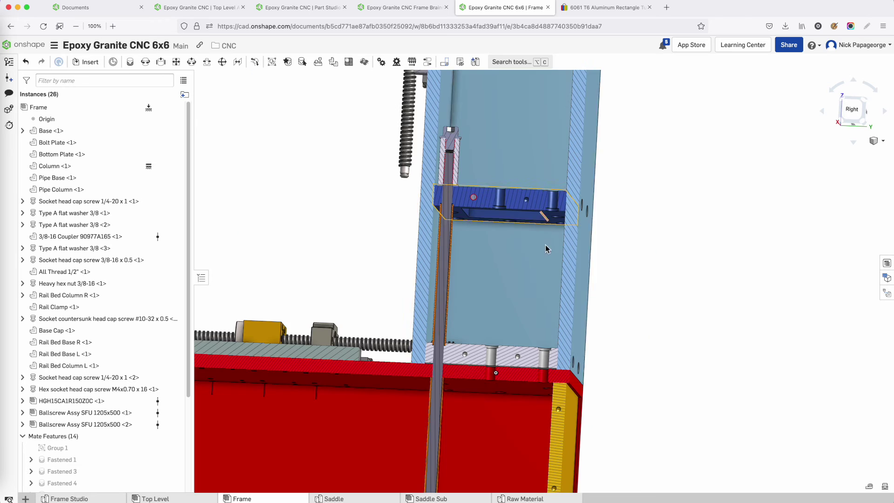
right_drag(546, 248, 525, 361)
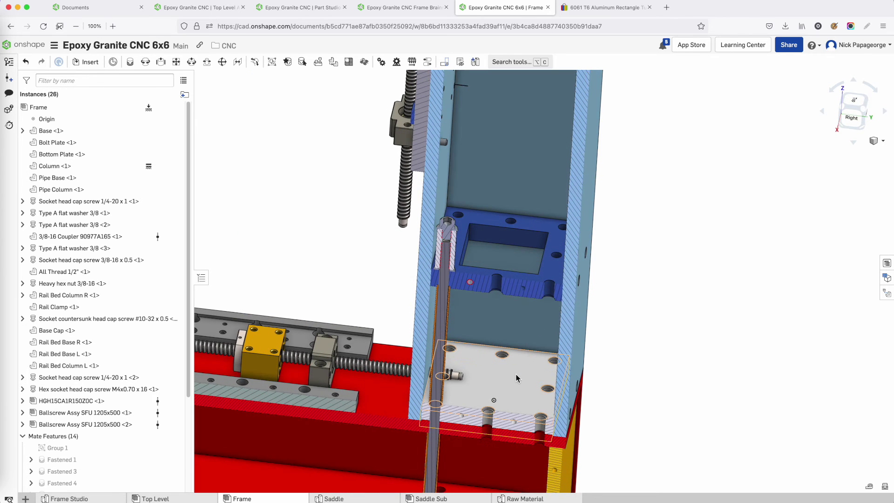
scroll(498, 314, down, 3)
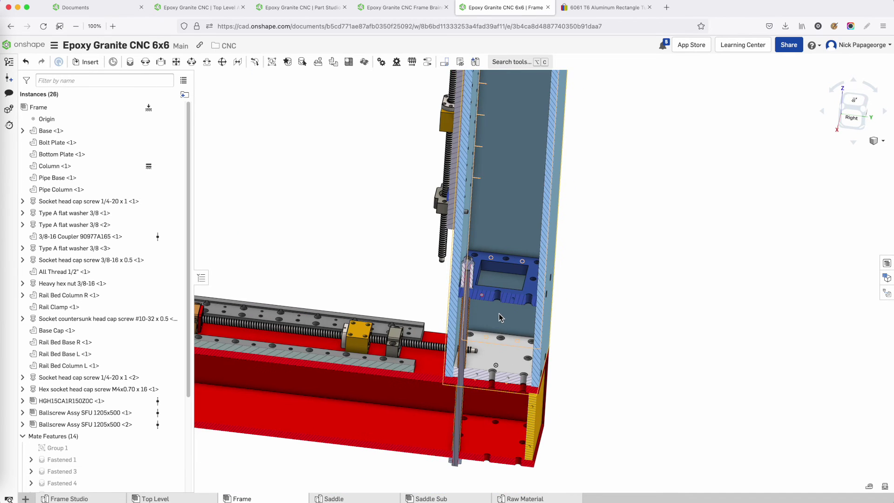
- Turn off the section view and check the side faces of the base and column
key(shift+x)
mouse_move(493, 309)
right_down()
mouse_move(556, 289)
mouse_move(490, 305)
right_up()
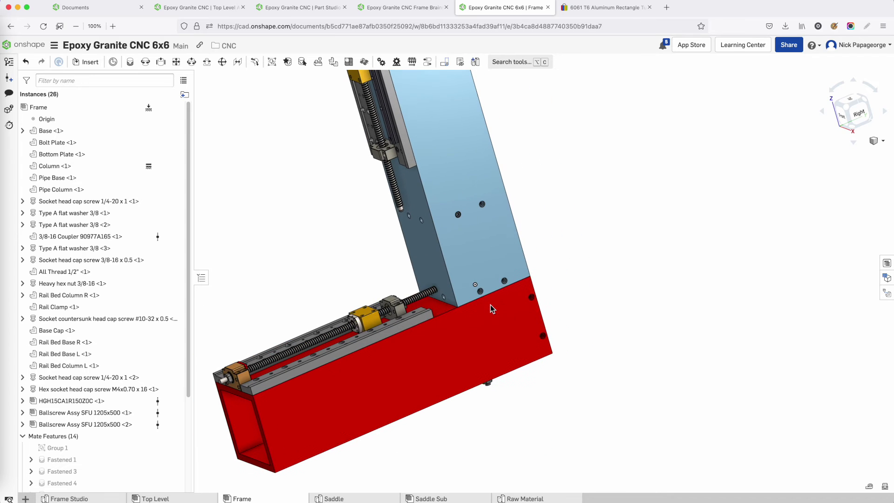
key(shift+7)
click(494, 322)
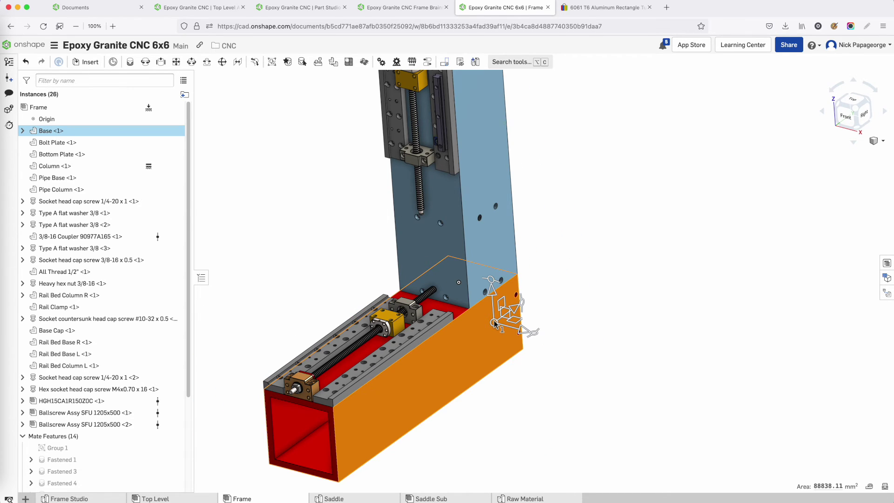
click(504, 229)
click(552, 234)
- Examine the joint where the lower end of the column meets the top of the base
right_drag(553, 234, 493, 281)
scroll(493, 281, up, 5)
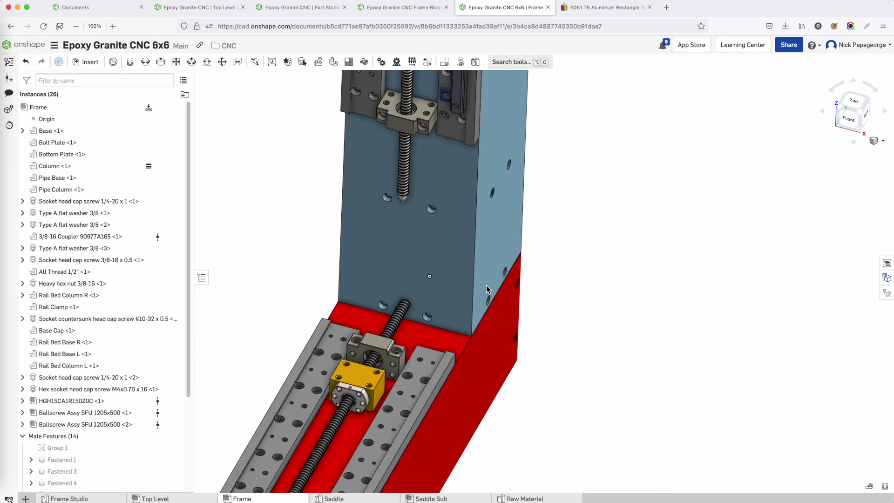
scroll(514, 227, down, 4)
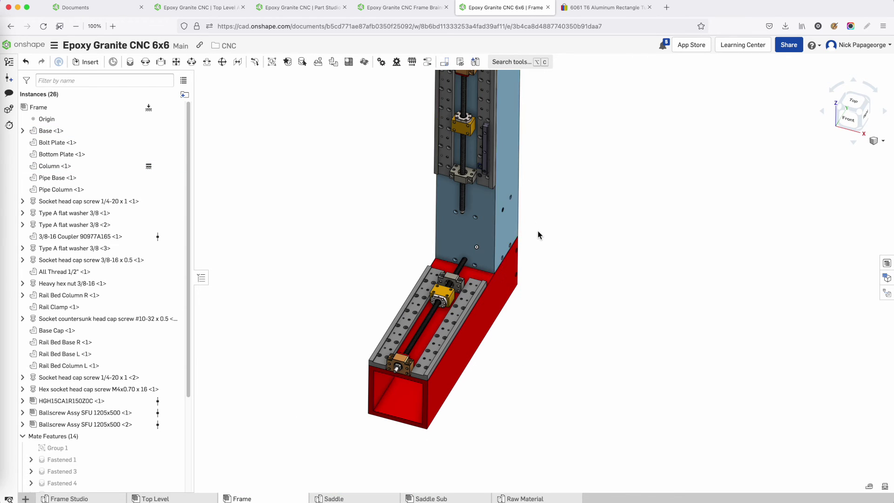
scroll(535, 246, up, 2)
click(501, 288)
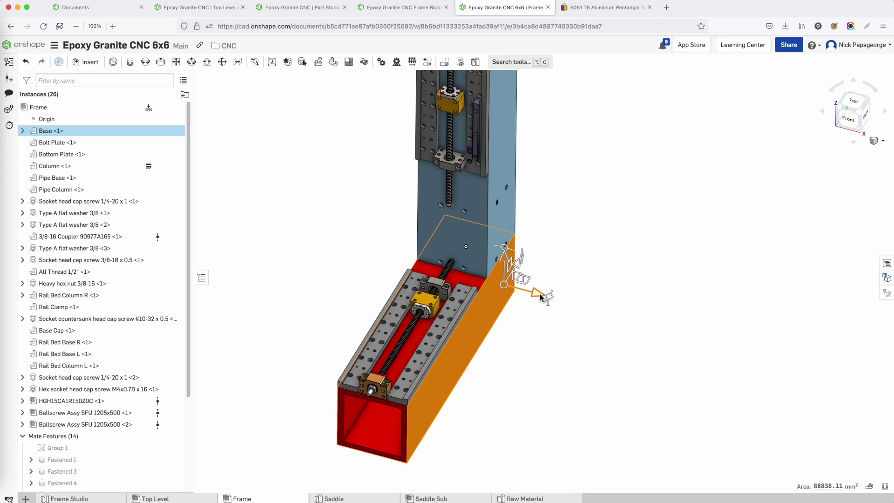
click(558, 301)
scroll(508, 256, up, 3)
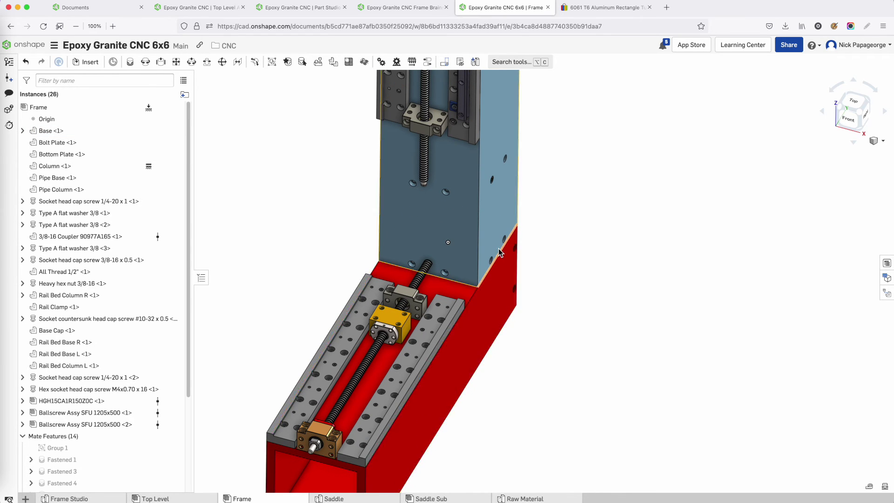
- Compare the column joint with the Top Level Assy of the Epoxy Granite CNC document and return to the 6x6 Frame
click(219, 9)
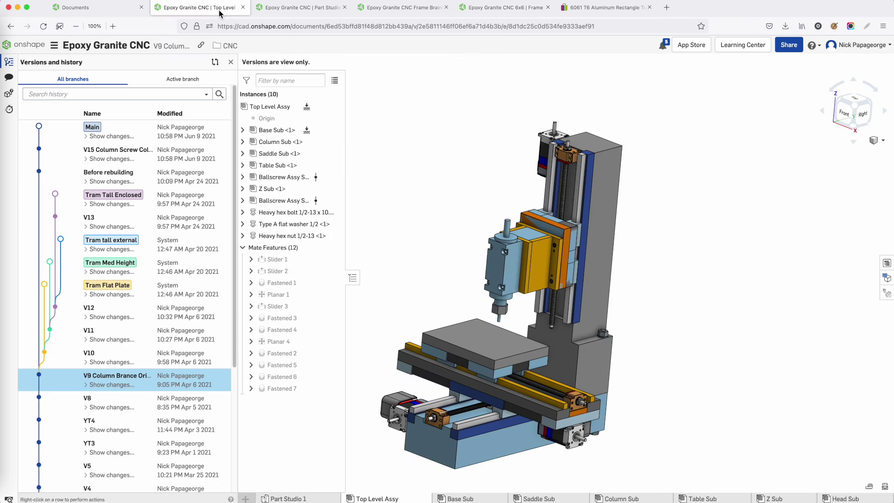
scroll(546, 307, up, 4)
right_drag(547, 312, 552, 376)
click(490, 8)
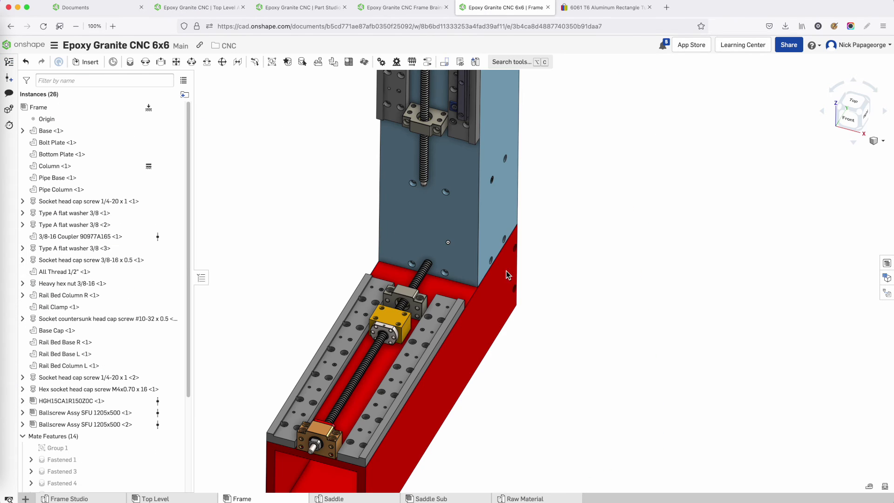
- Examine the Bolt Plate's hole pattern and the protruding ballscrew end inside the open column
scroll(507, 270, up, 2)
right_drag(505, 275, 497, 287)
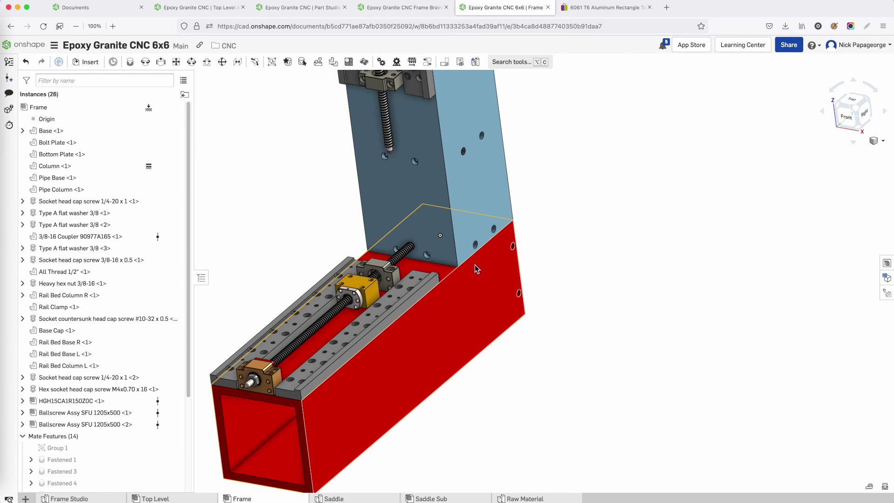
middle_drag(475, 266, 495, 295)
scroll(495, 295, down, 3)
right_drag(495, 295, 479, 300)
scroll(493, 259, up, 2)
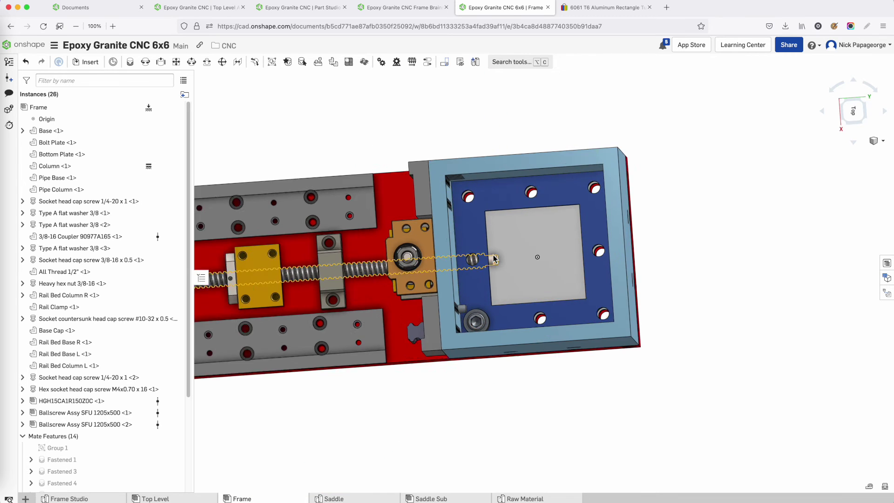
scroll(494, 260, up, 3)
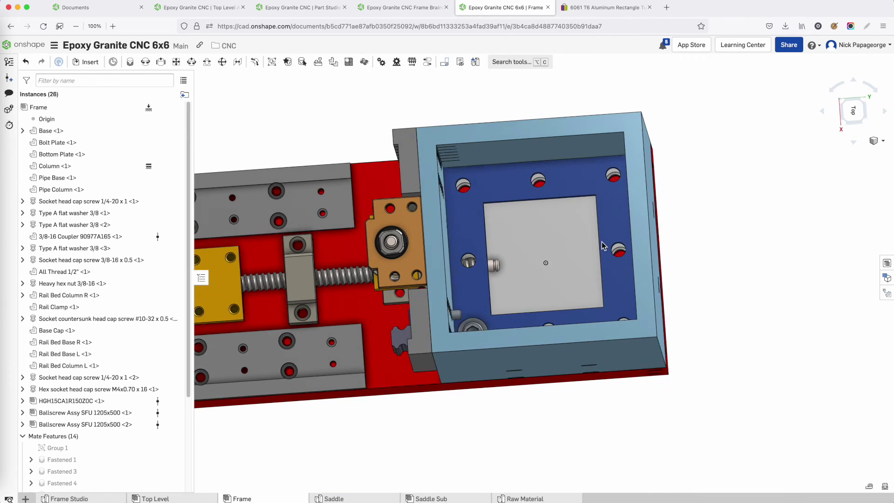
right_drag(601, 245, 603, 250)
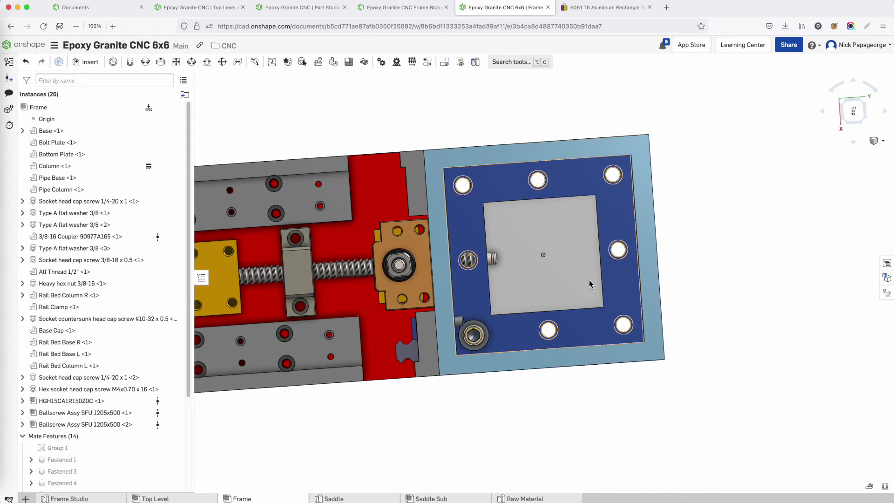
- Examine the Base Cap closing the rear end of the base tube and its side screw holes
key(shift+4)
click(581, 320)
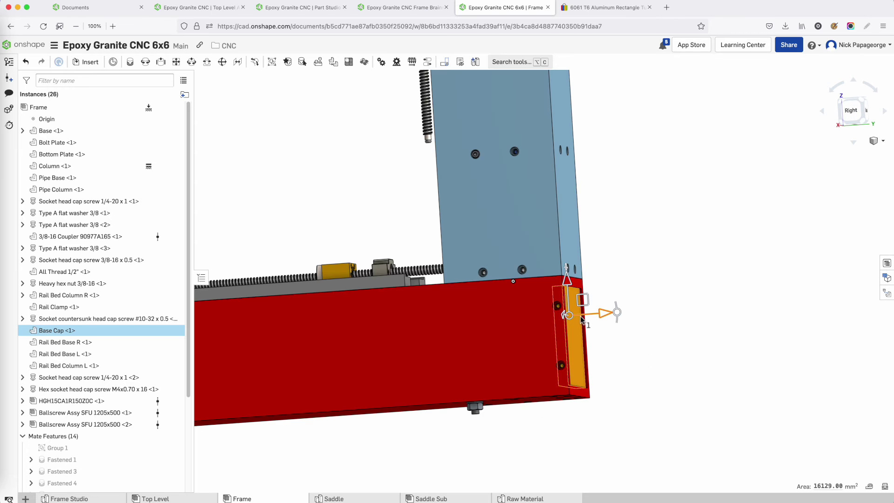
right_drag(581, 319, 550, 324)
click(618, 308)
scroll(600, 293, up, 3)
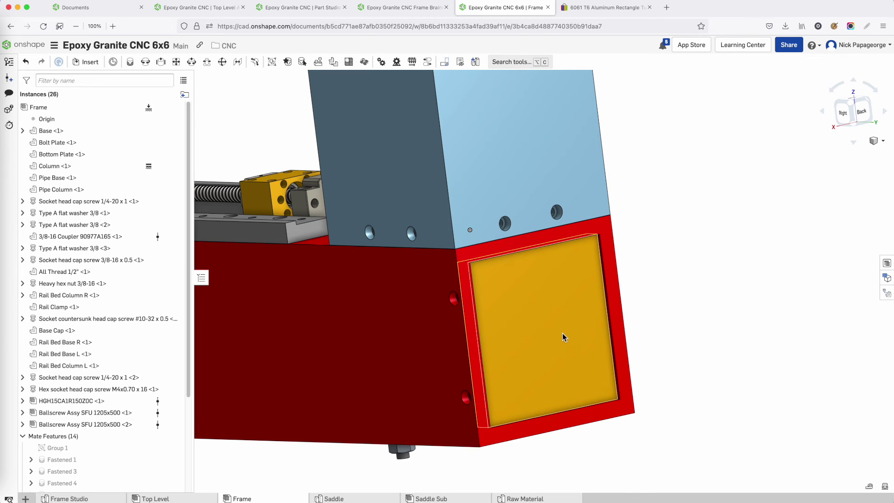
- Examine the short linear rail and the Rail Clamp mounted on the column's rail bed
key(shift+7)
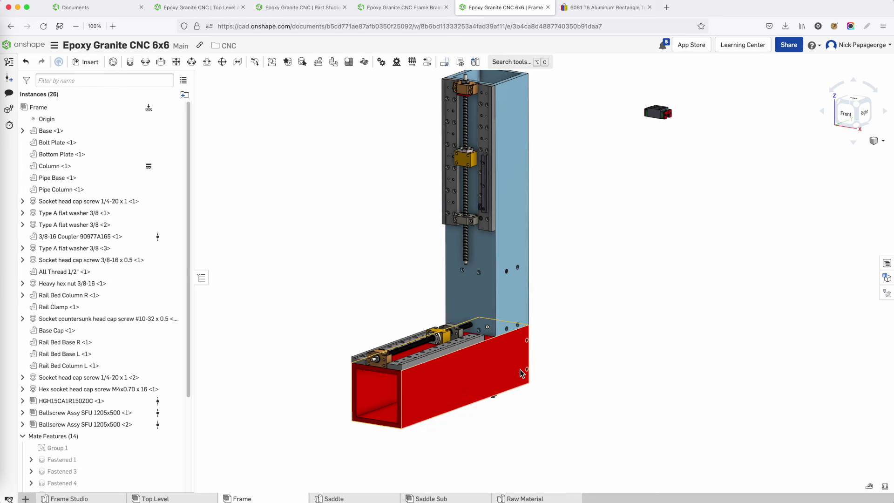
scroll(484, 158, up, 5)
scroll(503, 194, up, 3)
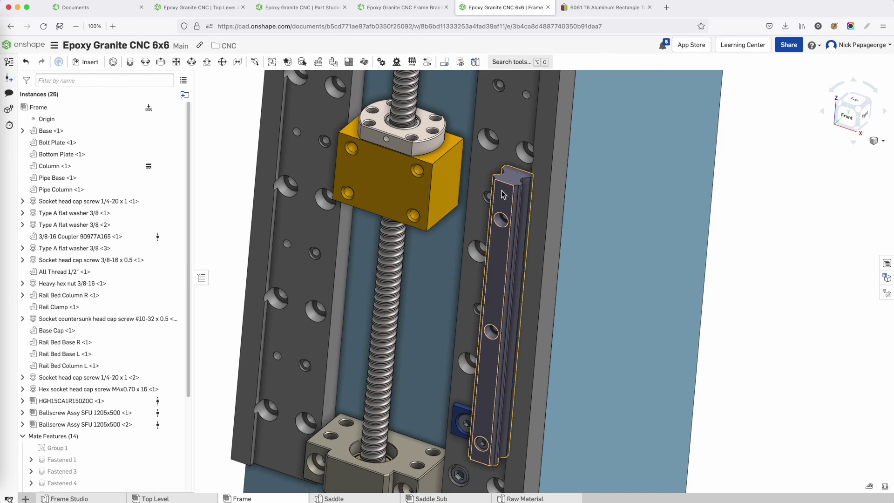
scroll(503, 196, down, 5)
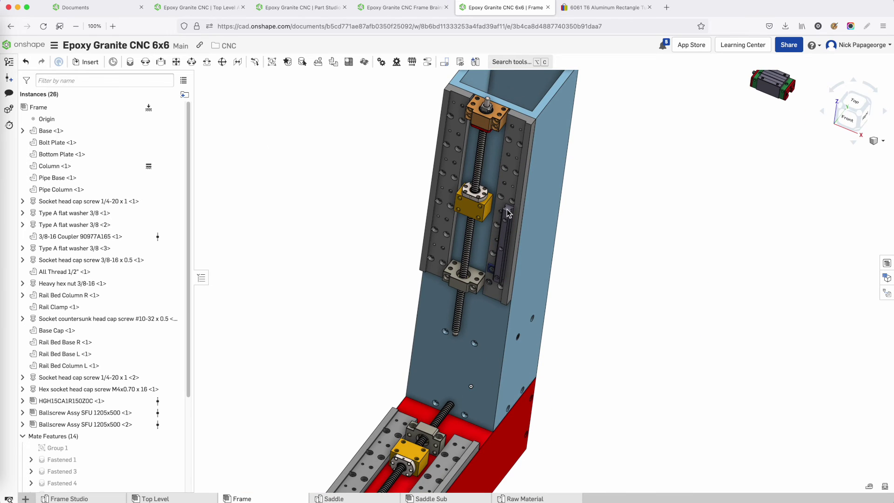
scroll(414, 334, up, 4)
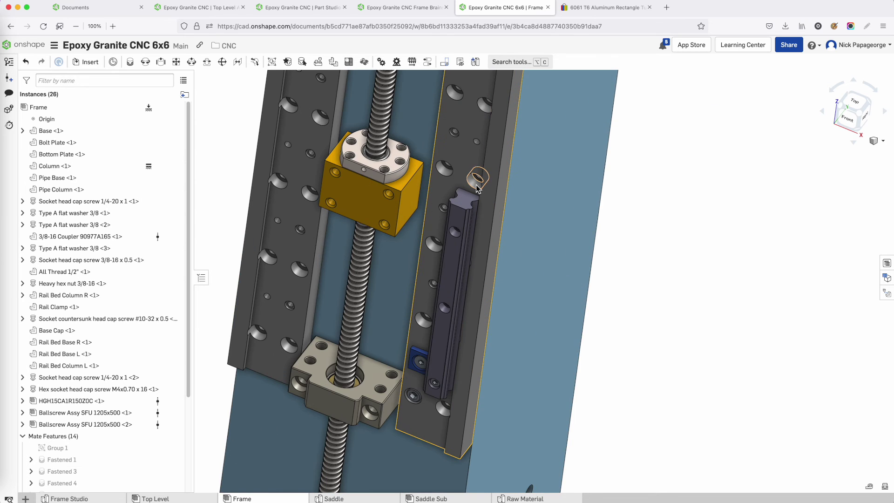
- Examine how the upper end of the short linear rail seats against the shoulder of Rail Bed Column R
right_drag(475, 177, 487, 205)
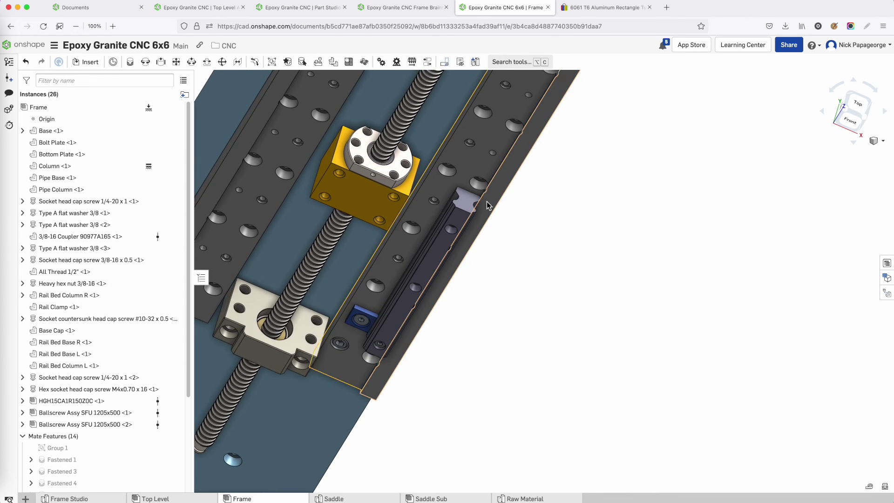
scroll(487, 205, up, 4)
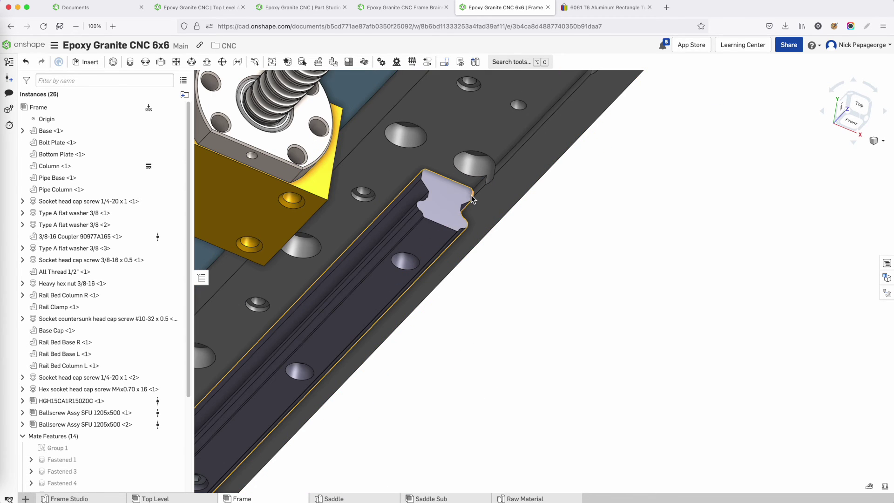
click(442, 202)
scroll(508, 282, down, 5)
click(519, 297)
- Turn on a section view cutting through the rail bed, the Rail Clamp and the column wall
scroll(408, 300, up, 5)
right_drag(409, 301, 414, 277)
scroll(404, 255, up, 5)
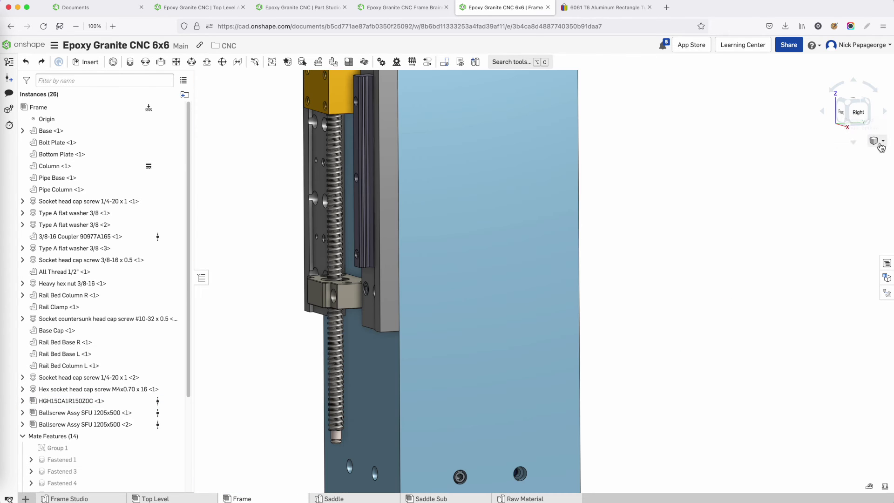
click(879, 145)
click(833, 313)
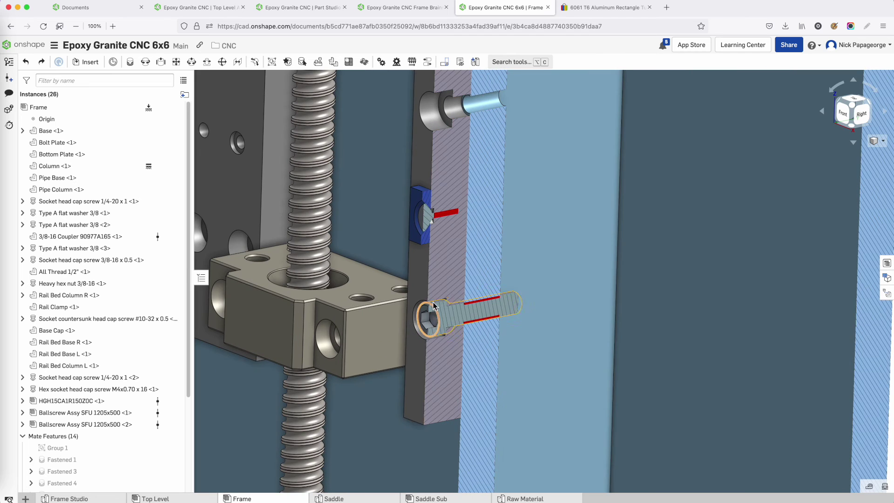
- Examine the sectioned socket head cap screw passing through the rail bed into the column wall
scroll(430, 303, up, 3)
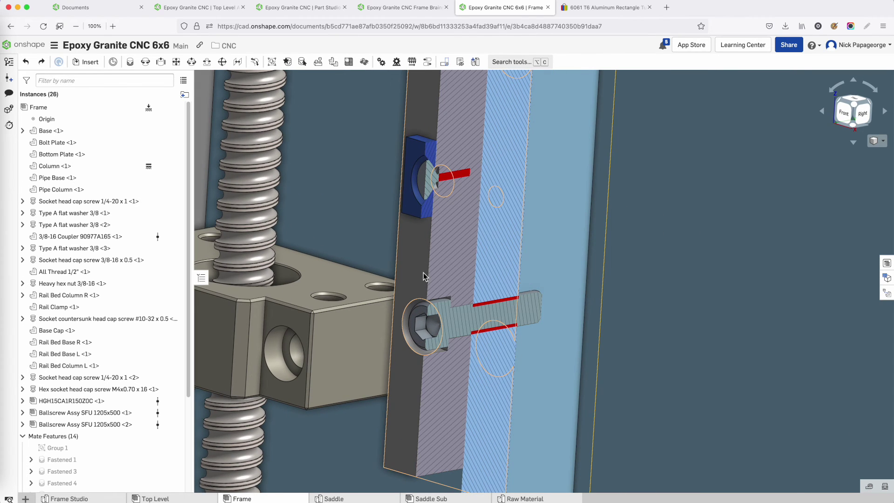
scroll(423, 273, down, 2)
right_drag(420, 270, 368, 277)
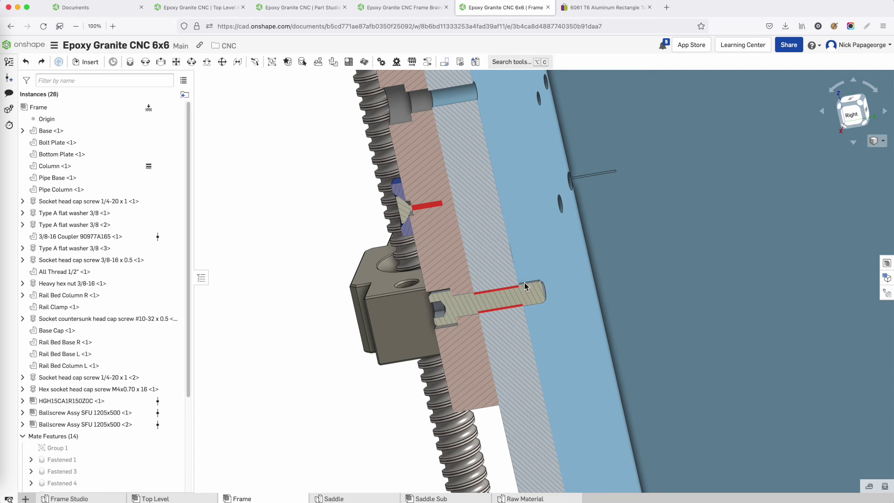
scroll(522, 292, up, 1)
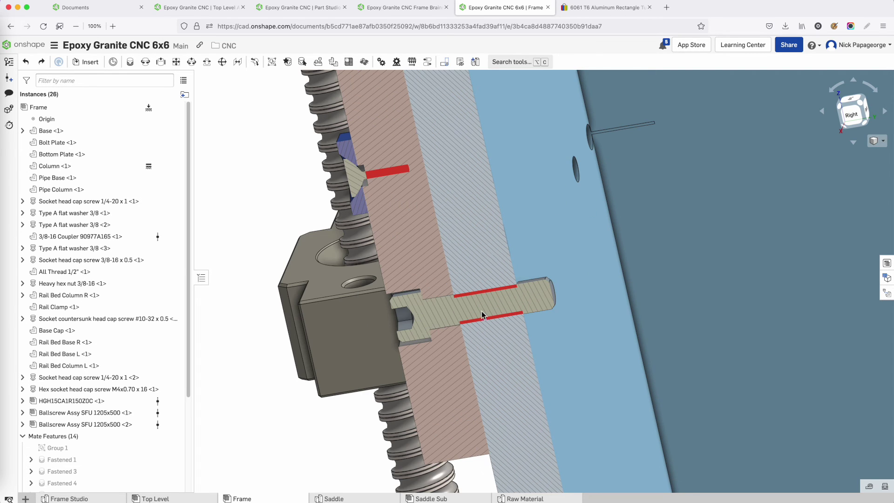
scroll(482, 315, down, 2)
right_drag(484, 318, 494, 310)
scroll(495, 310, up, 3)
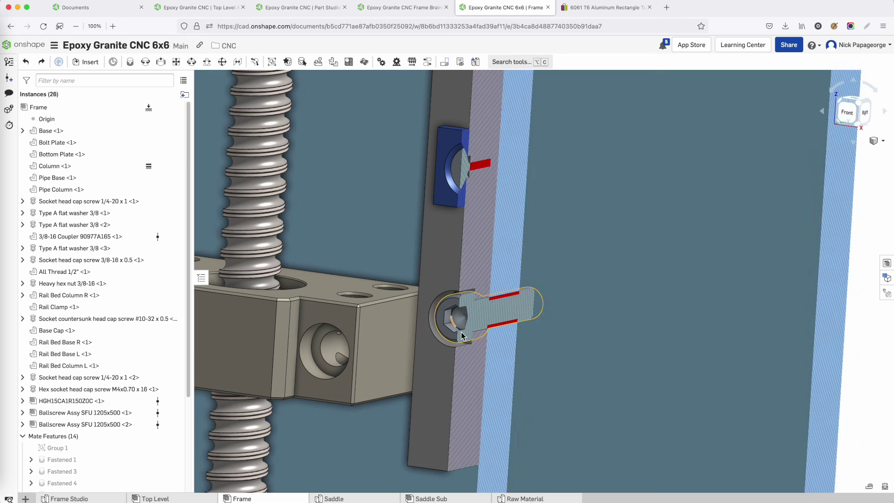
- Turn off the section view and examine the bolt, rail and clamp hole pattern along Rail Bed Column R
scroll(467, 341, down, 4)
right_drag(466, 341, 512, 267)
key(shift+x)
scroll(512, 267, up, 2)
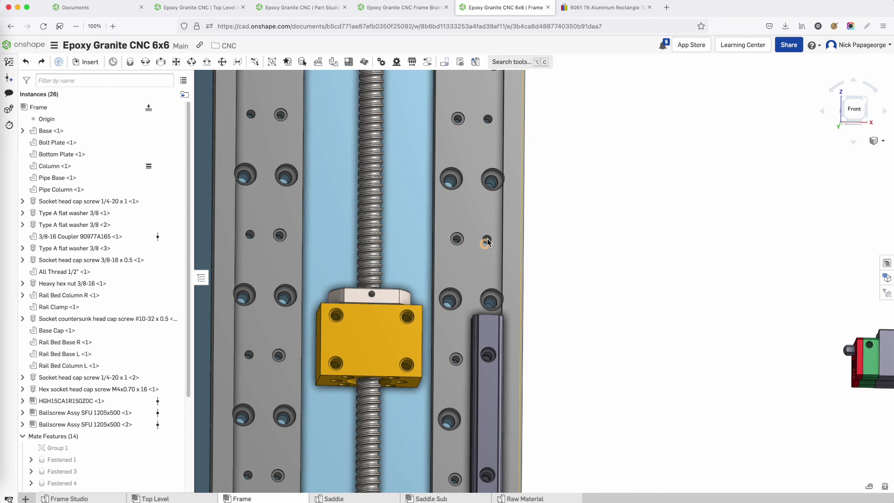
scroll(523, 295, up, 3)
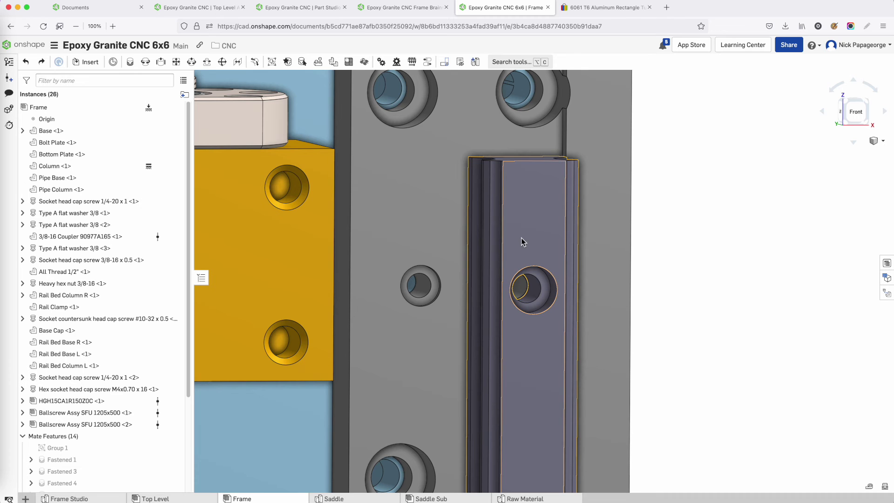
key(f)
scroll(533, 196, up, 4)
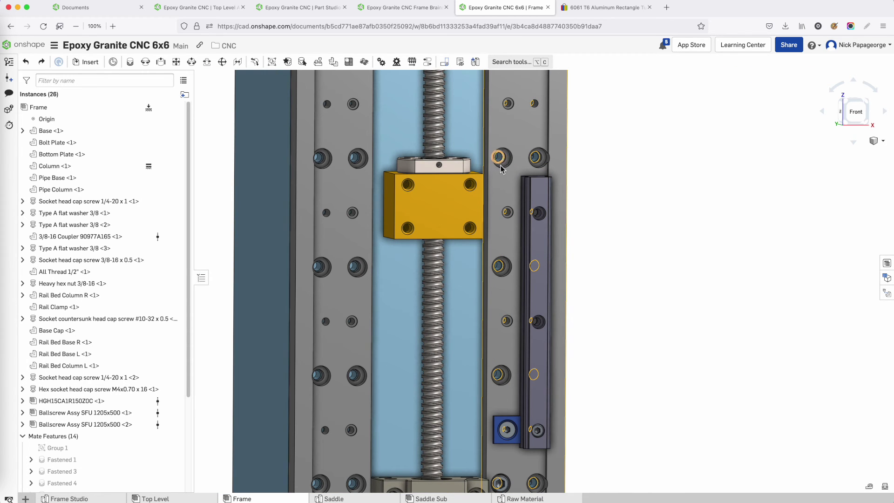
scroll(535, 214, up, 2)
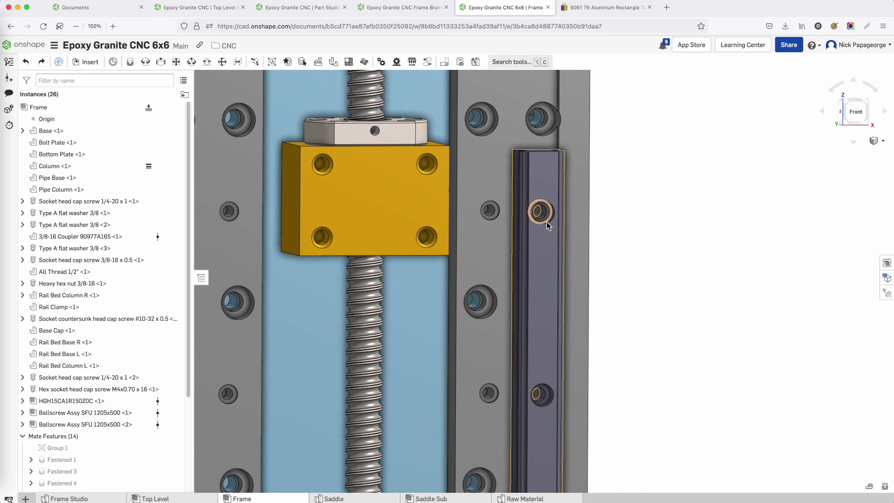
scroll(548, 226, down, 5)
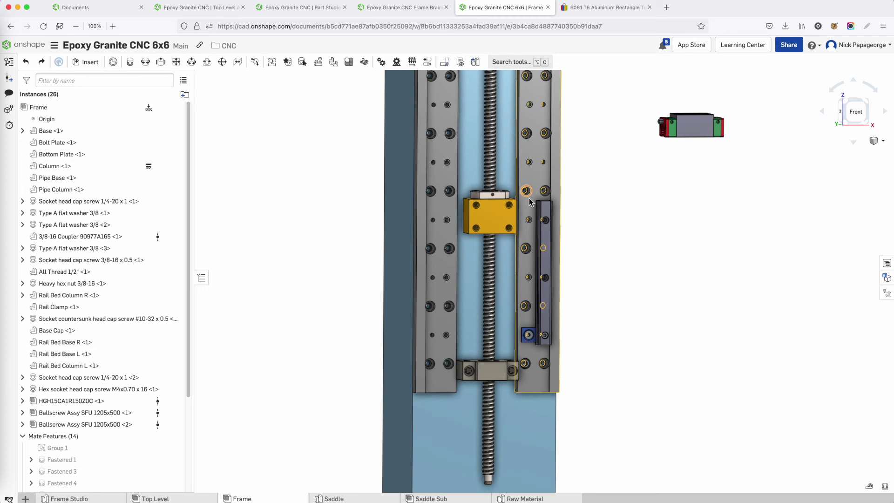
scroll(528, 198, up, 3)
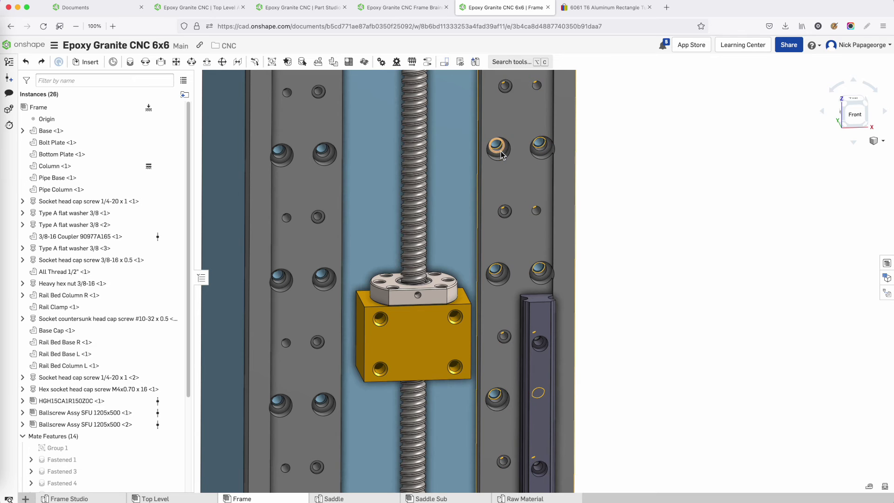
scroll(526, 161, down, 2)
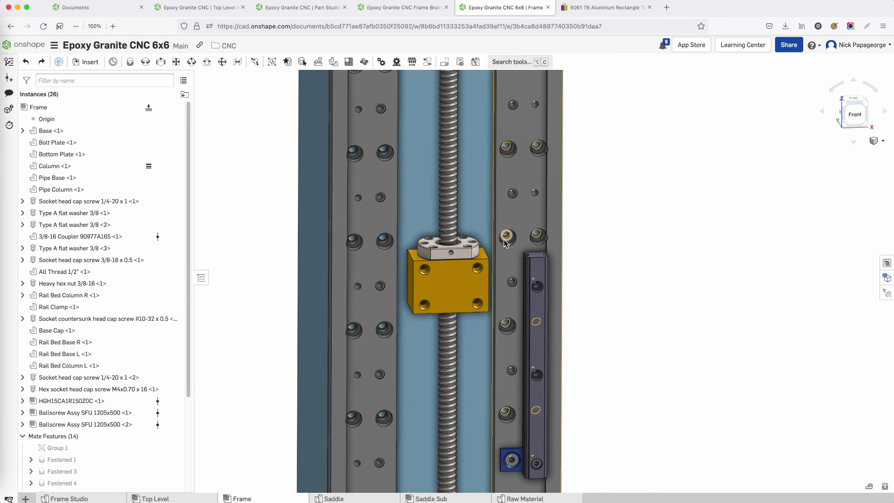
middle_drag(525, 146, 523, 181)
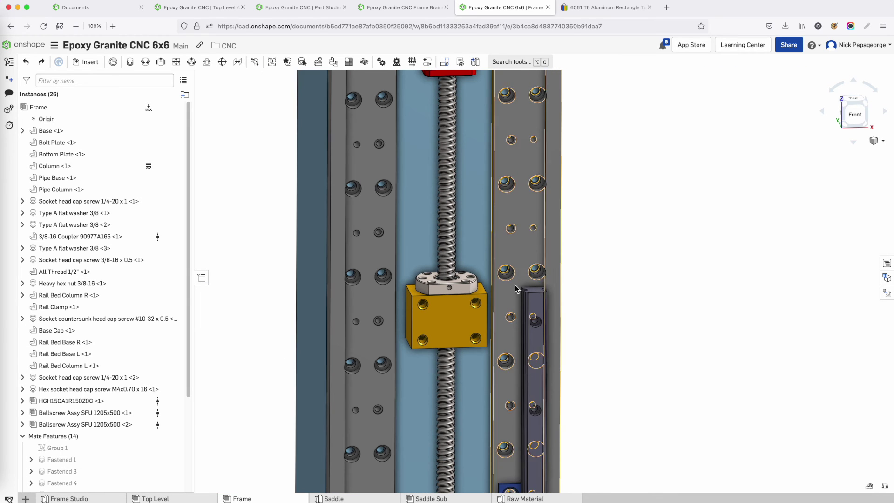
- Measure the parallel distance between the upper end faces of the column and Rail Bed Column R
scroll(515, 289, down, 5)
right_drag(514, 288, 496, 328)
scroll(509, 208, up, 5)
right_drag(509, 208, 508, 266)
scroll(510, 231, up, 3)
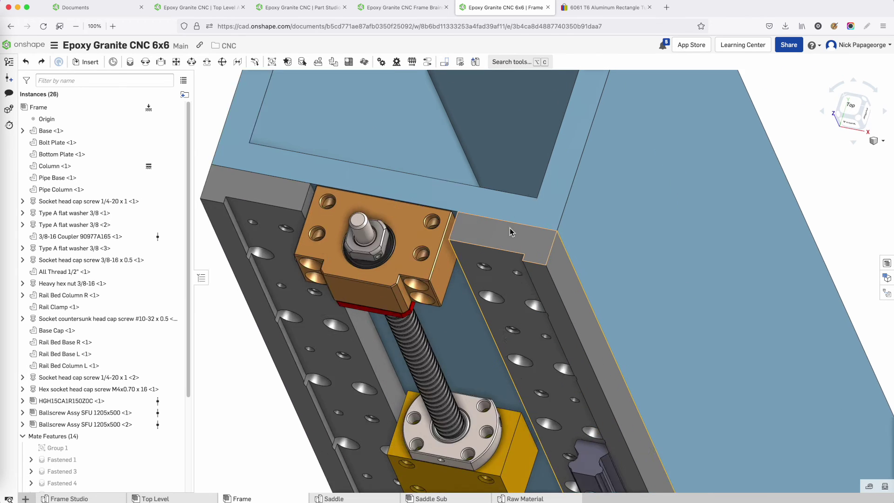
scroll(511, 232, up, 3)
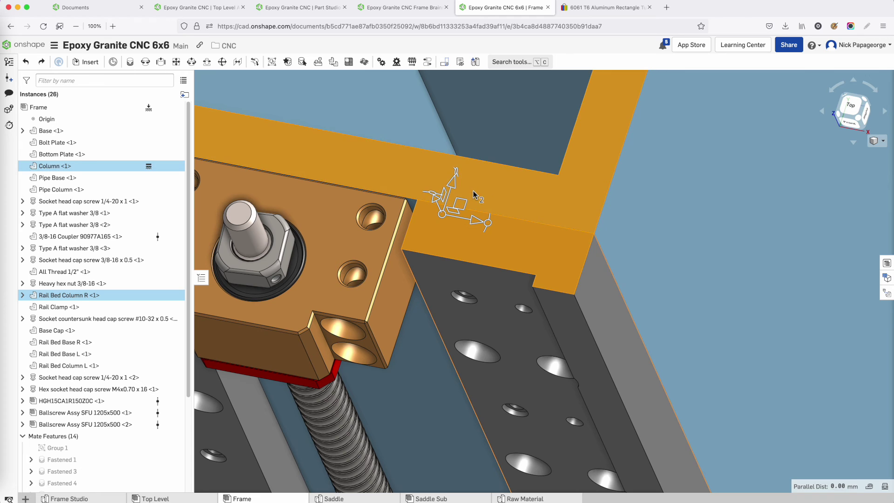
scroll(457, 199, down, 6)
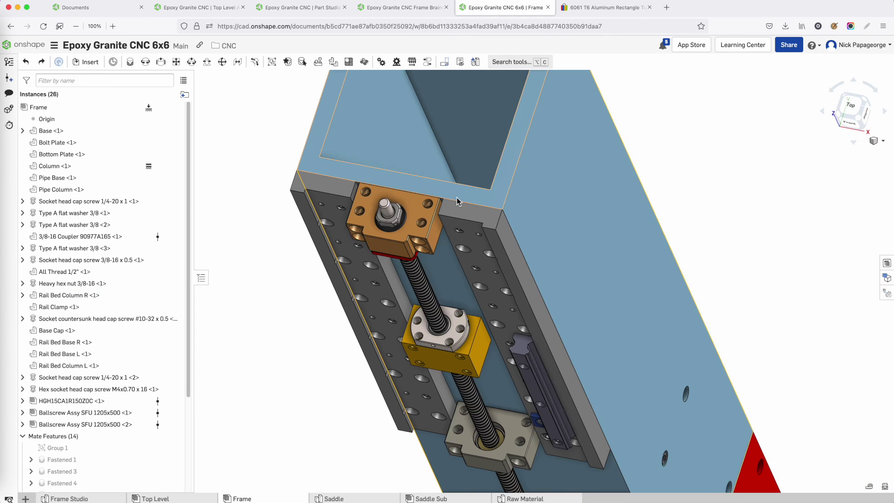
- Examine the upper end of the column and the blue Rail Clamp beside the short linear rail
right_drag(457, 199, 473, 188)
scroll(474, 188, down, 5)
scroll(473, 188, up, 6)
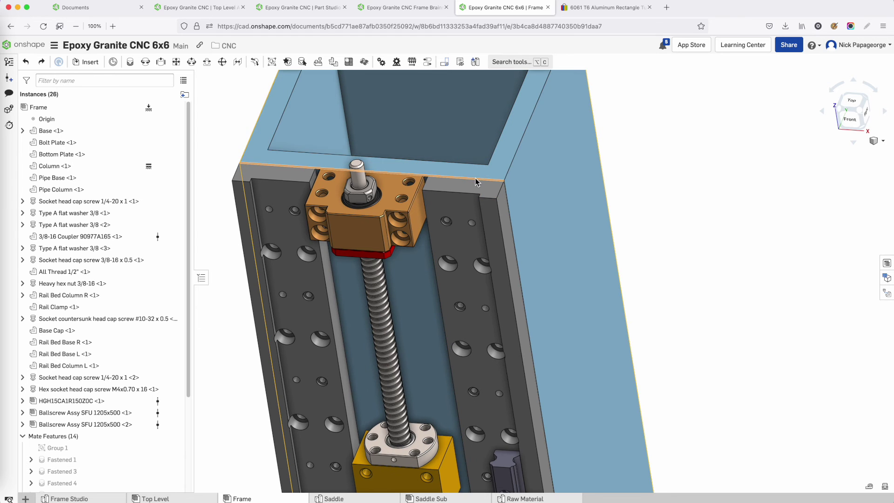
scroll(462, 177, down, 2)
scroll(473, 265, up, 5)
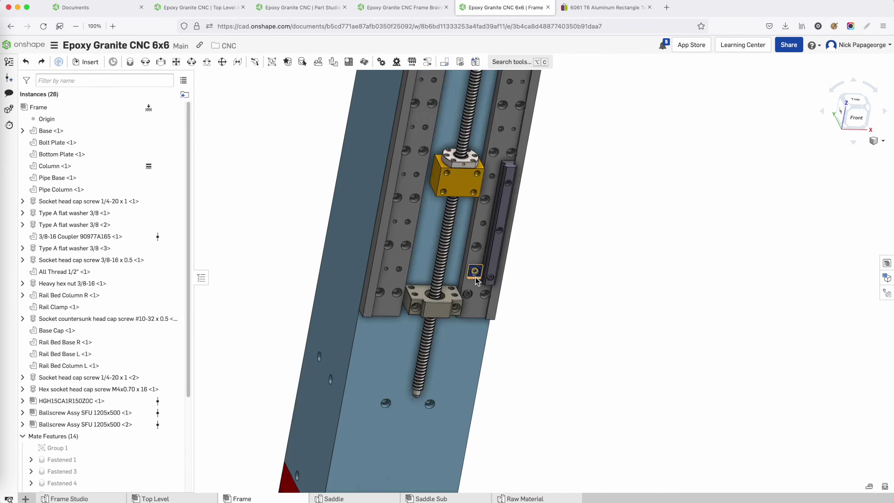
scroll(486, 241, up, 3)
scroll(483, 211, down, 3)
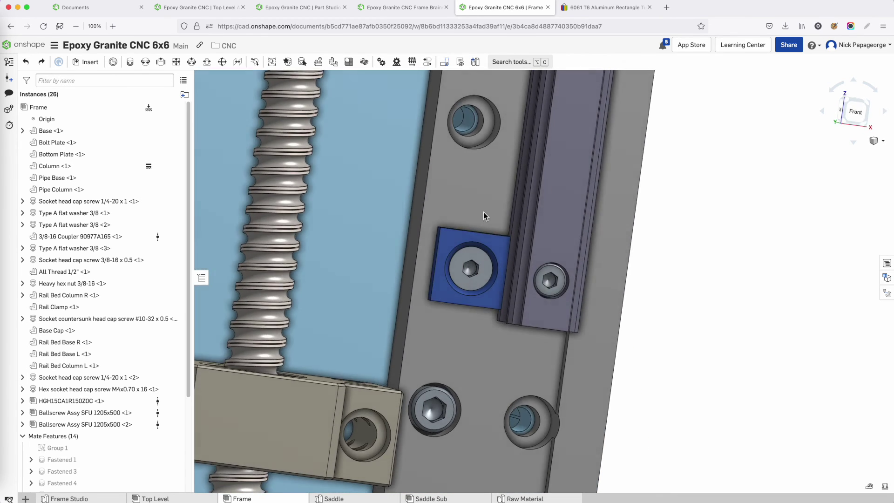
scroll(484, 214, up, 3)
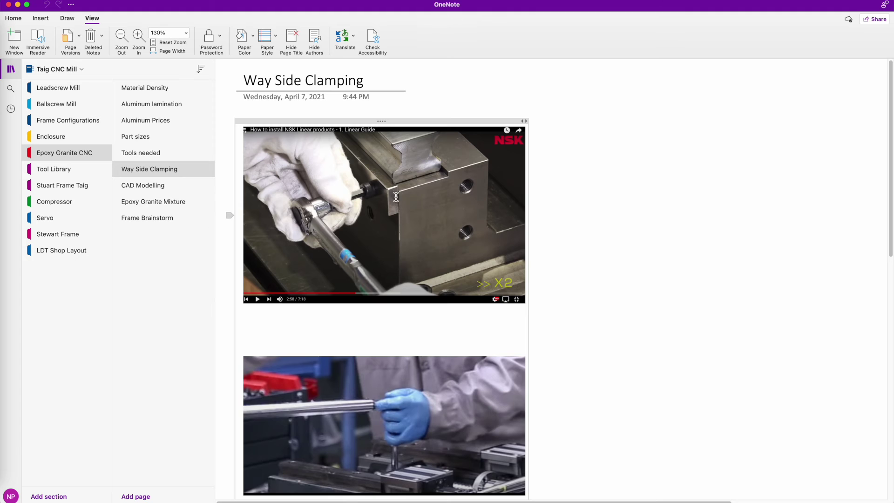
- Switch to the Way Side Clamping page in OneNote and review its installation photos and hand-drawn clamping sketches
scroll(396, 197, down, 10)
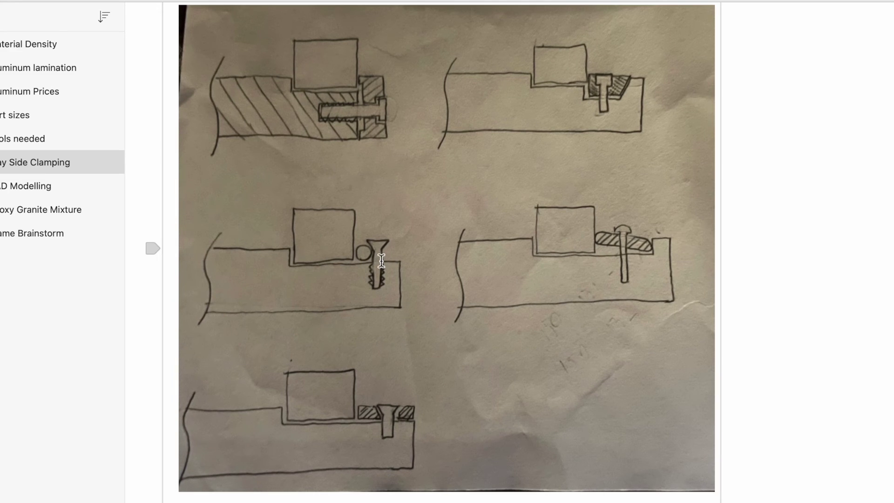
scroll(379, 236, down, 4)
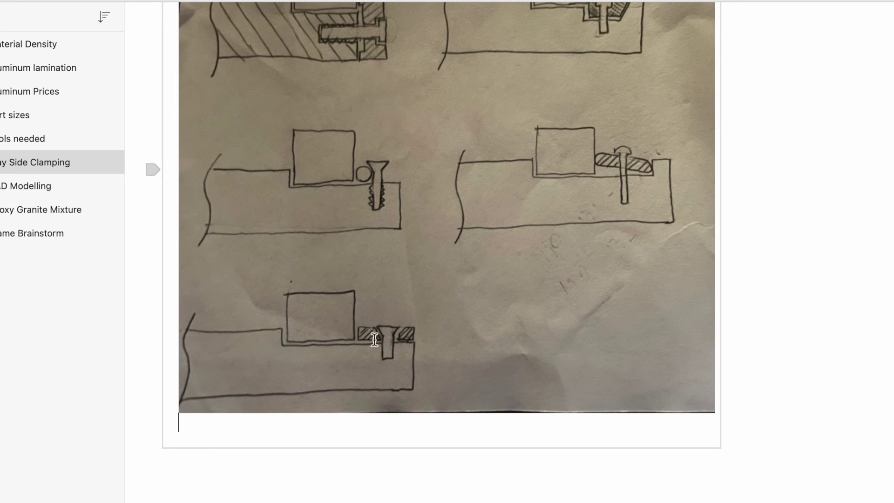
scroll(612, 129, up, 3)
scroll(612, 148, up, 1)
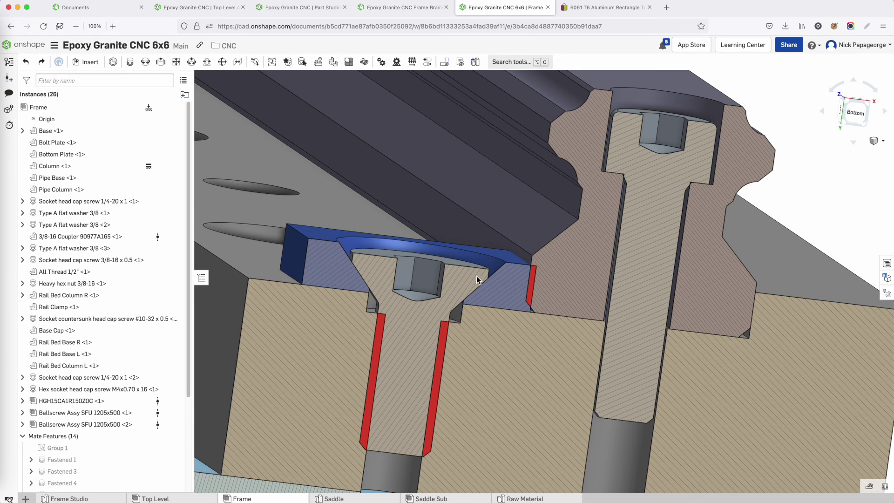
- Return to the Onshape Frame assembly and examine the sectioned Rail Clamp, its countersunk screw and the rail screw
right_drag(512, 286, 515, 281)
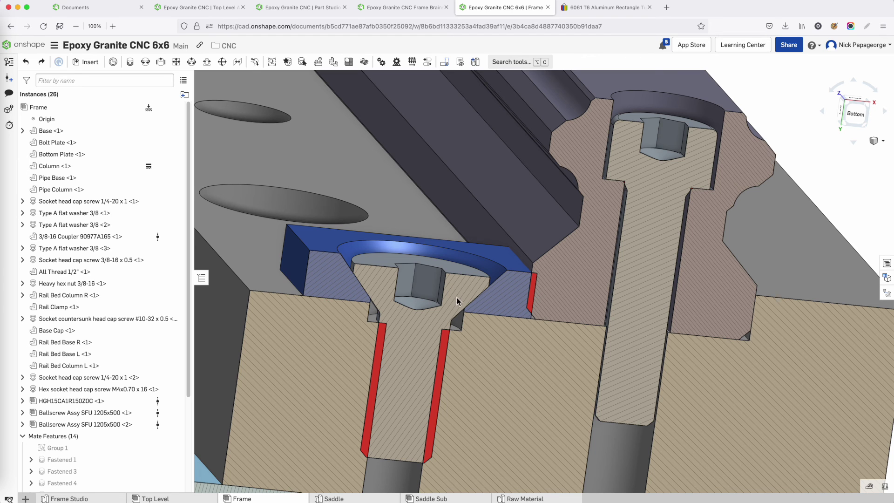
scroll(458, 311, down, 5)
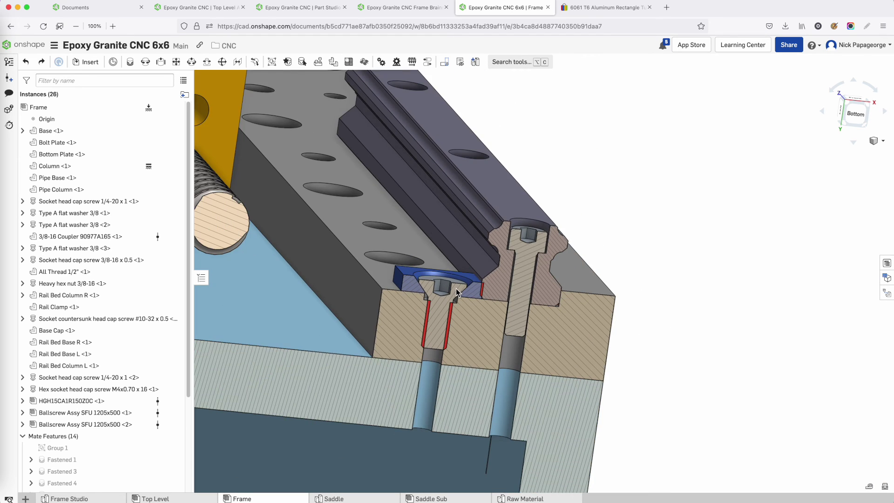
right_drag(466, 308, 472, 317)
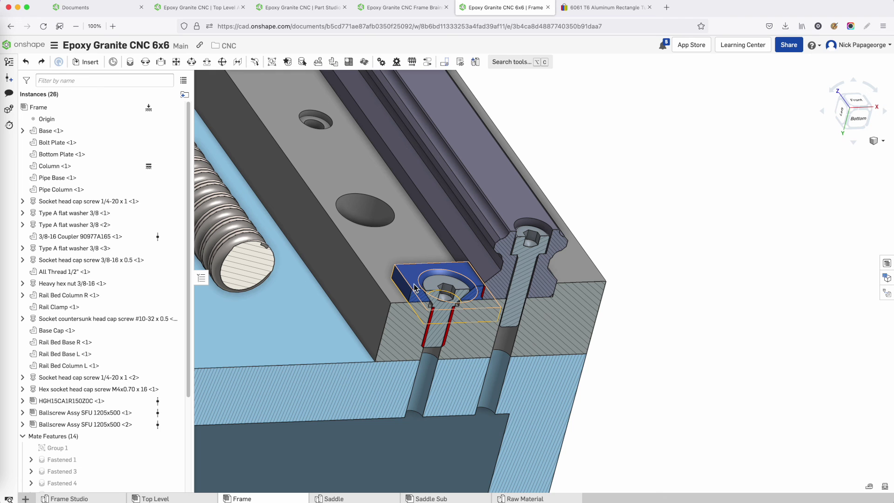
scroll(428, 275, up, 3)
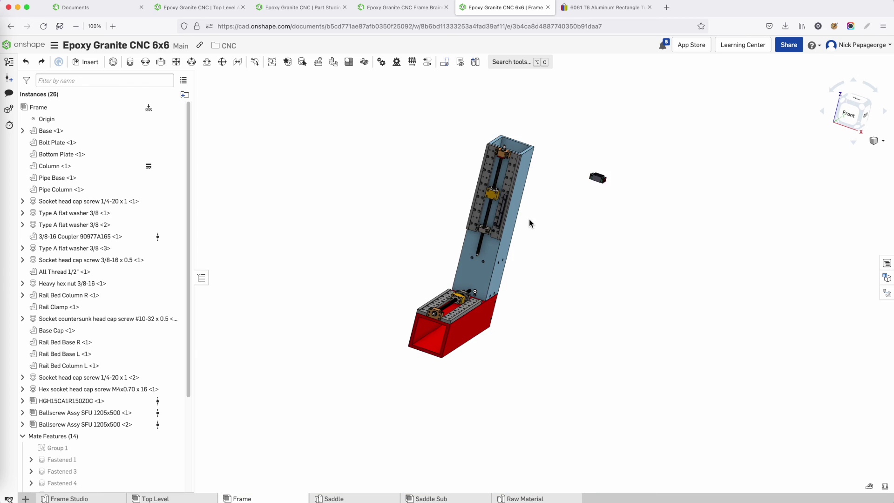
- View the complete Frame assembly, and open the Saddle Sub assembly to inspect the saddle
right_drag(528, 219, 482, 239)
scroll(538, 247, up, 3)
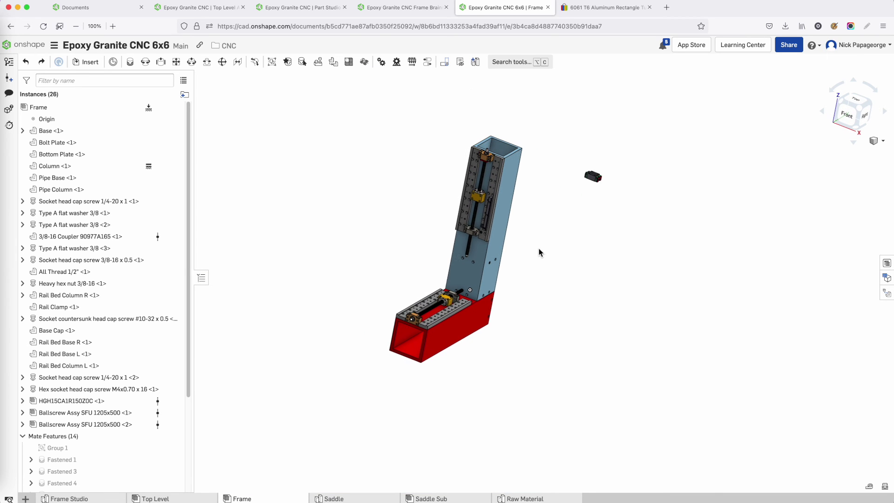
click(416, 499)
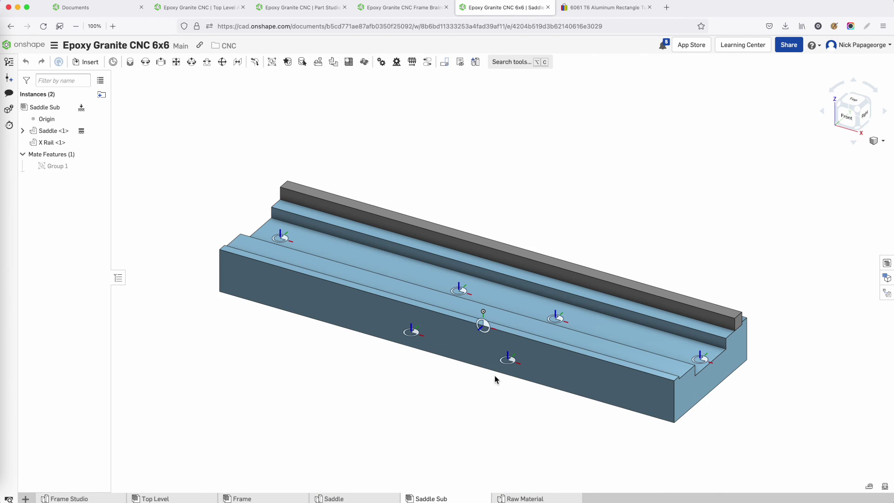
right_drag(492, 370, 558, 389)
scroll(557, 389, up, 4)
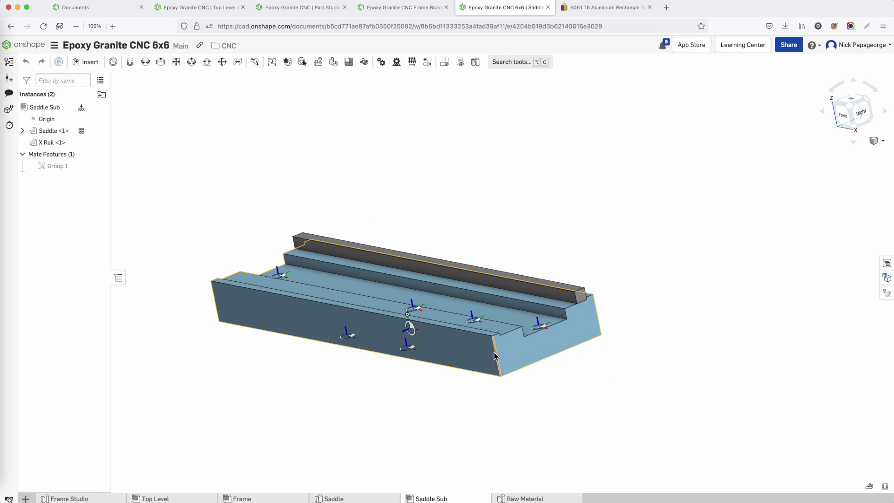
- Inspect the saddle's stepped end profile and the X Rail seated along its upper rear ledge
click(535, 359)
click(535, 359)
key(space)
click(526, 363)
key(space)
scroll(613, 409, down, 4)
right_drag(526, 363, 532, 383)
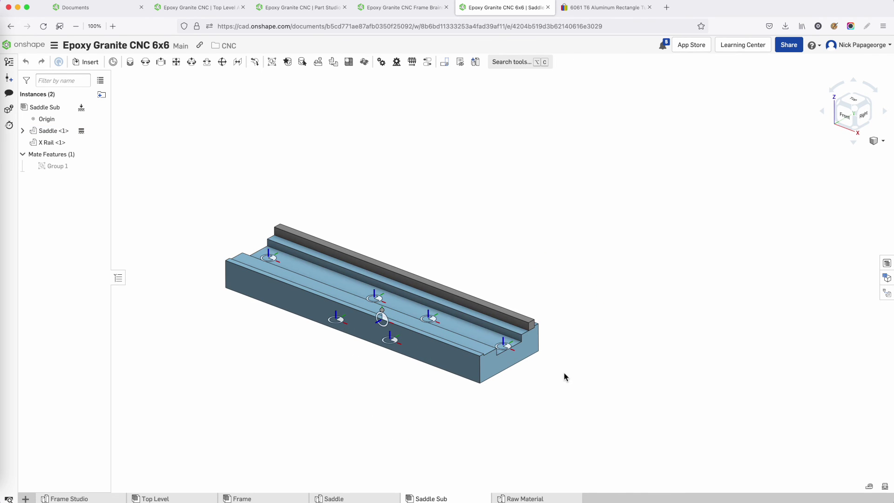
scroll(487, 324, up, 5)
scroll(494, 327, down, 8)
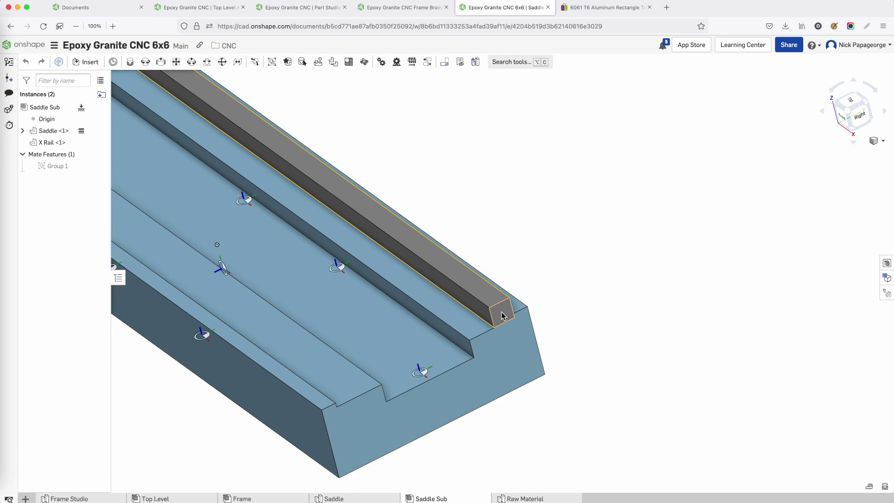
- Open the Top Level assembly and examine how the Saddle Sub sits across the Frame's base rails
click(169, 500)
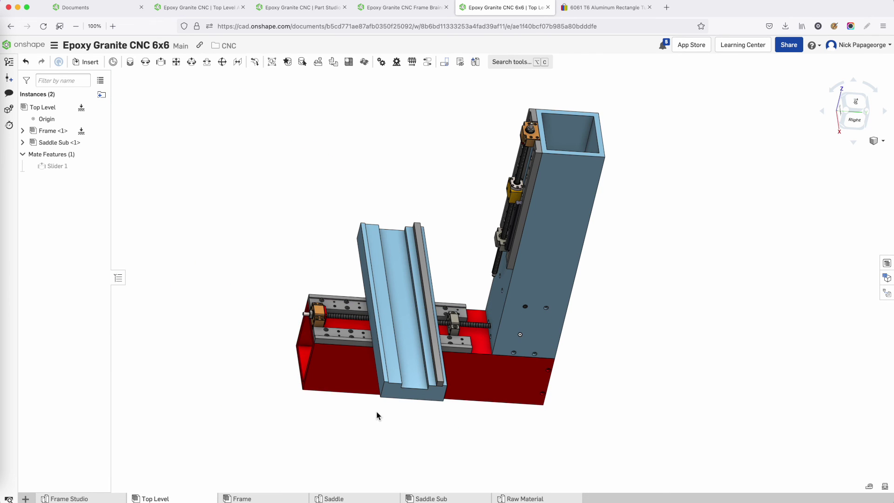
right_drag(376, 413, 430, 373)
drag(393, 376, 434, 369)
scroll(415, 383, down, 3)
right_drag(416, 370, 429, 363)
- View the complete mill in the Epoxy Granite CNC document's Top Level Assy for comparison, and return to the 6x6 Top Level assembly
click(199, 8)
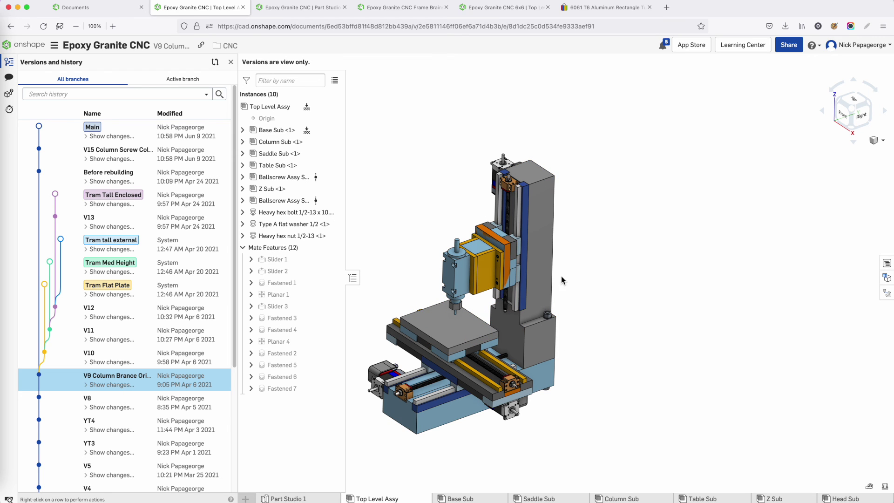
right_drag(561, 276, 558, 275)
key(super+5)
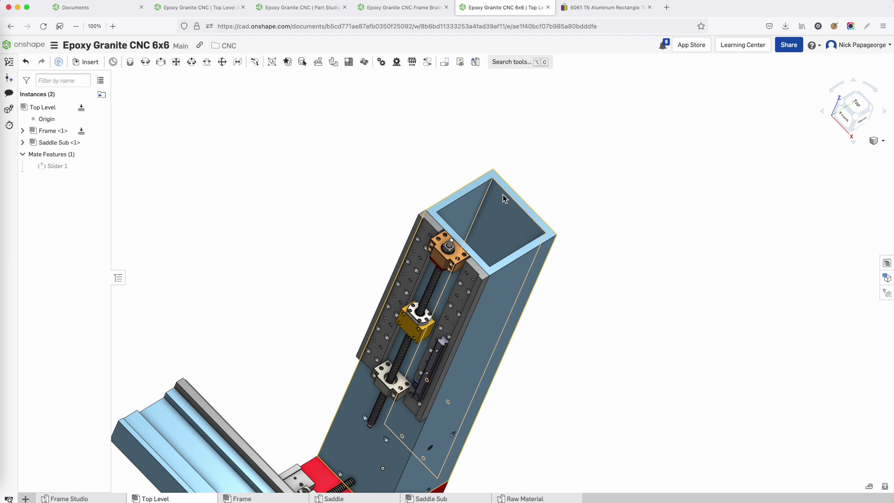
- Examine the hollow column from above, including its open upper end and the rails and ballscrew on its front face
scroll(495, 179, down, 3)
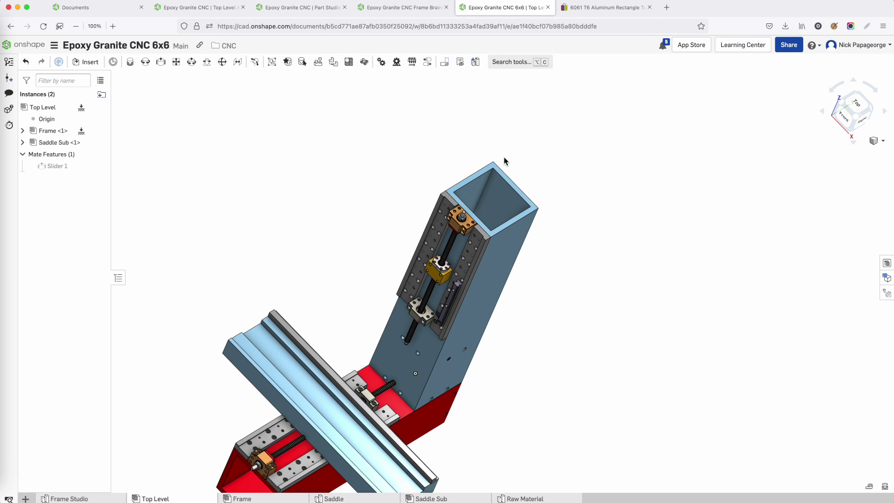
right_drag(503, 157, 504, 152)
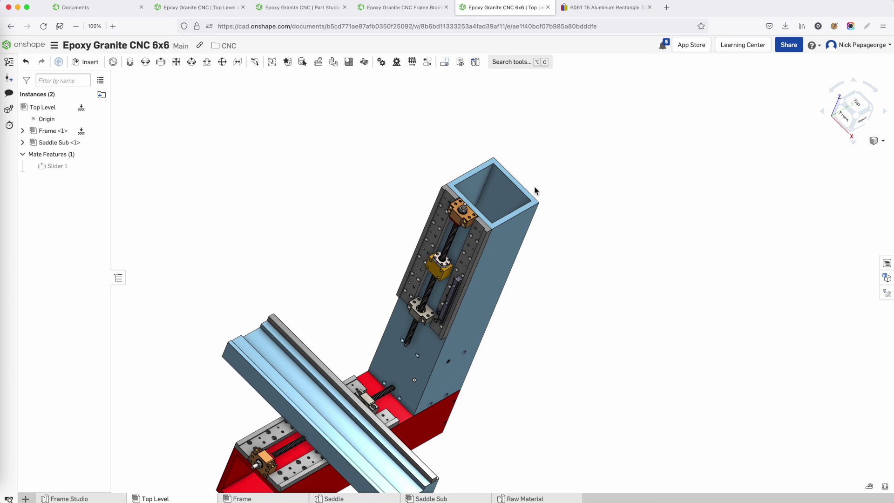
right_drag(535, 186, 485, 184)
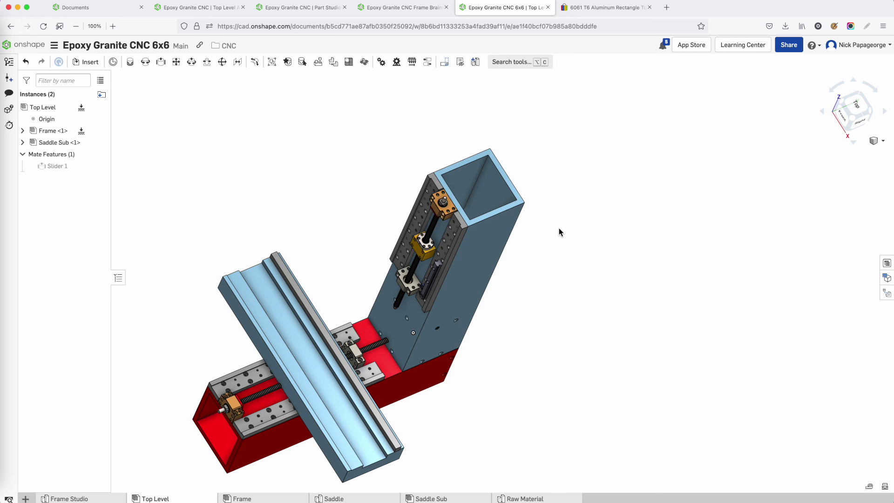
right_drag(559, 228, 555, 227)
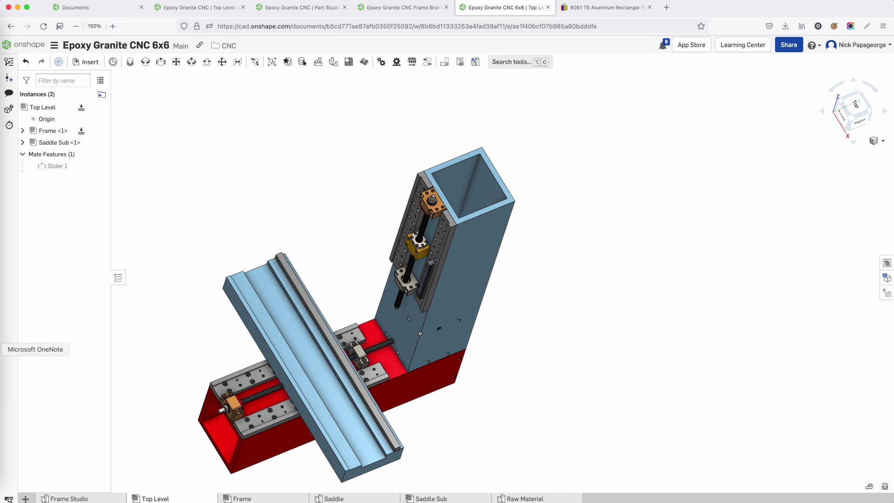
click(1, 349)
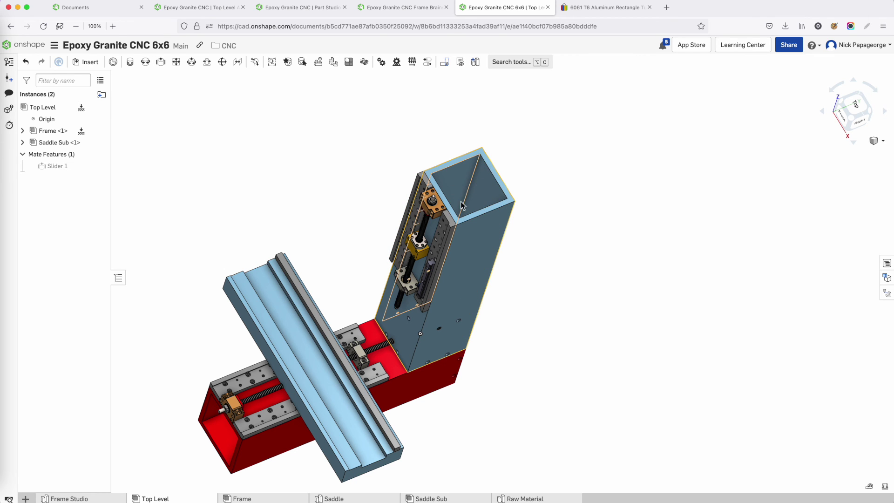
- Inspect the red base tube's open front end and the column and saddle above it from front and angled views
right_drag(487, 195, 342, 359)
scroll(309, 356, up, 4)
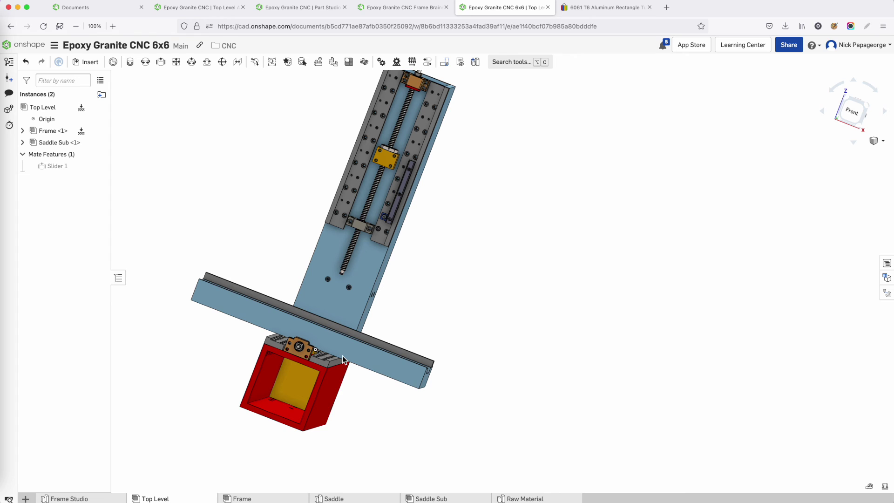
right_drag(342, 356, 339, 348)
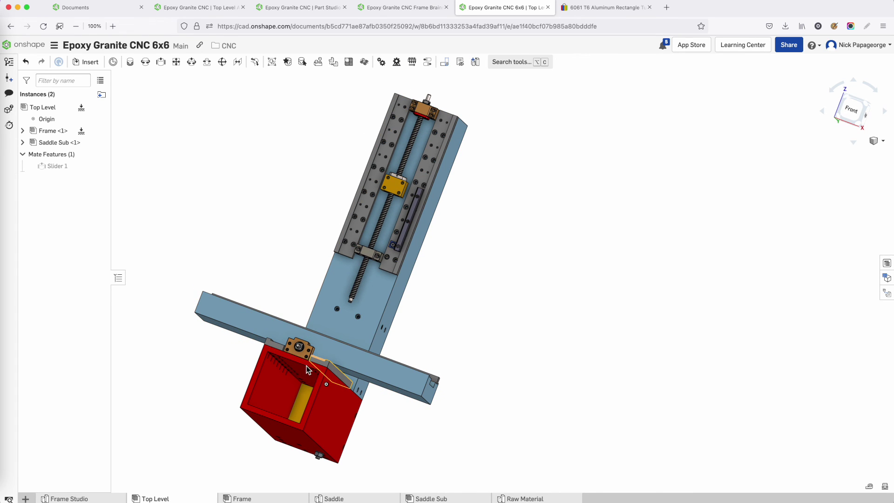
right_drag(361, 303, 479, 238)
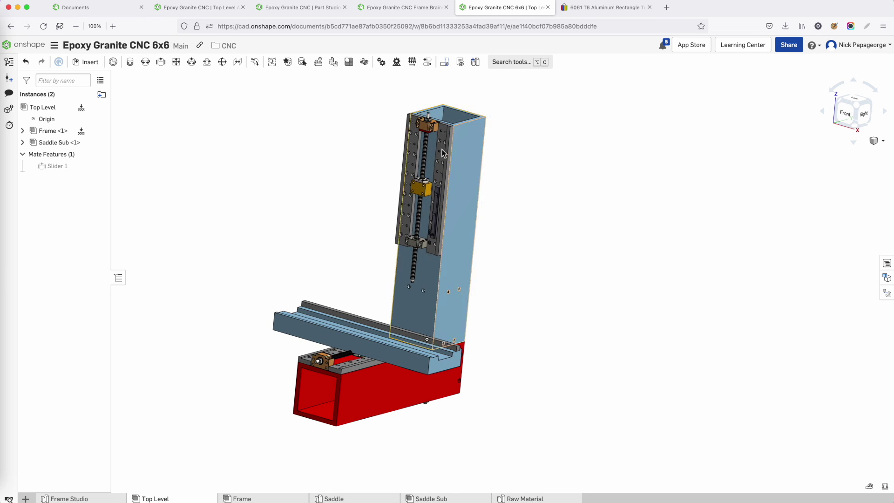
middle_drag(487, 154, 484, 172)
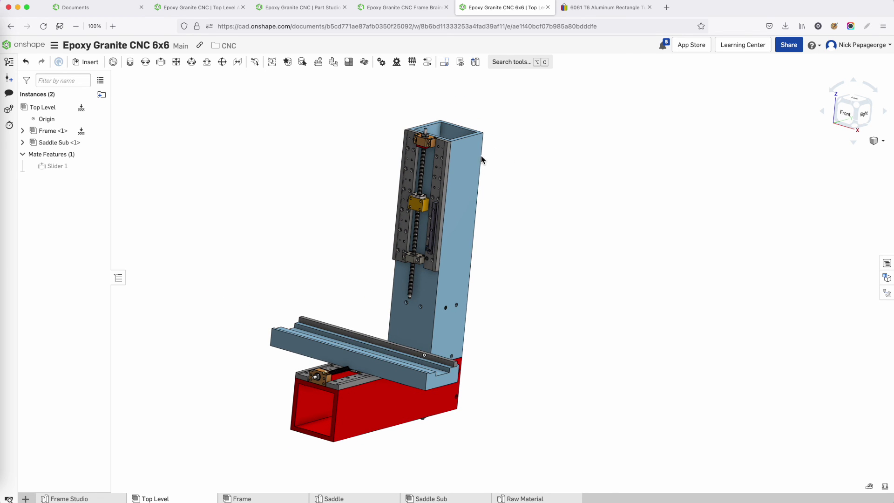
right_drag(465, 166, 522, 207)
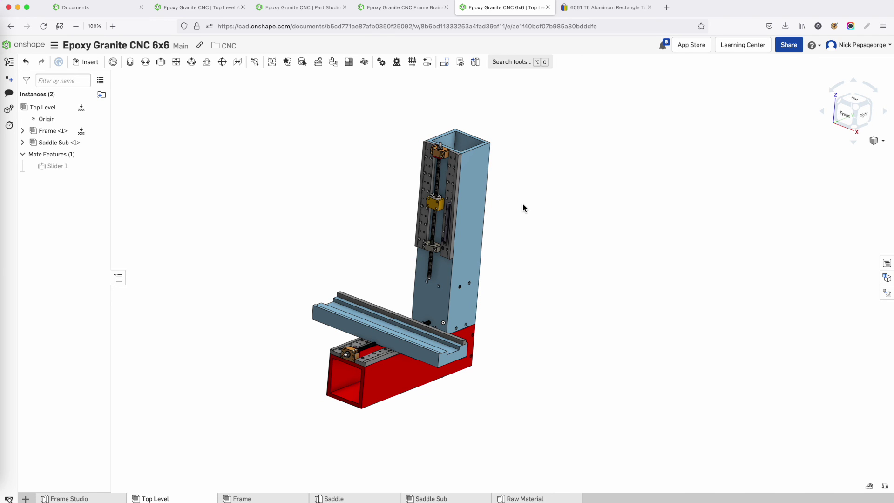
right_drag(523, 205, 528, 272)
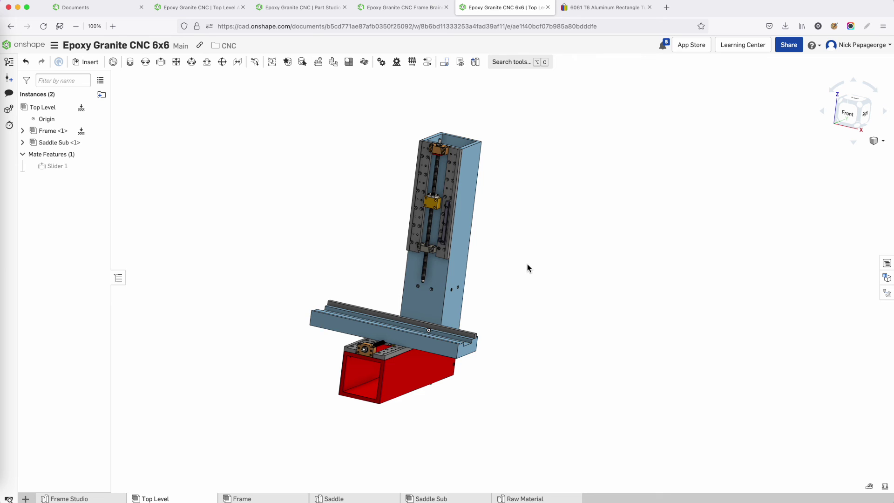
scroll(527, 264, up, 3)
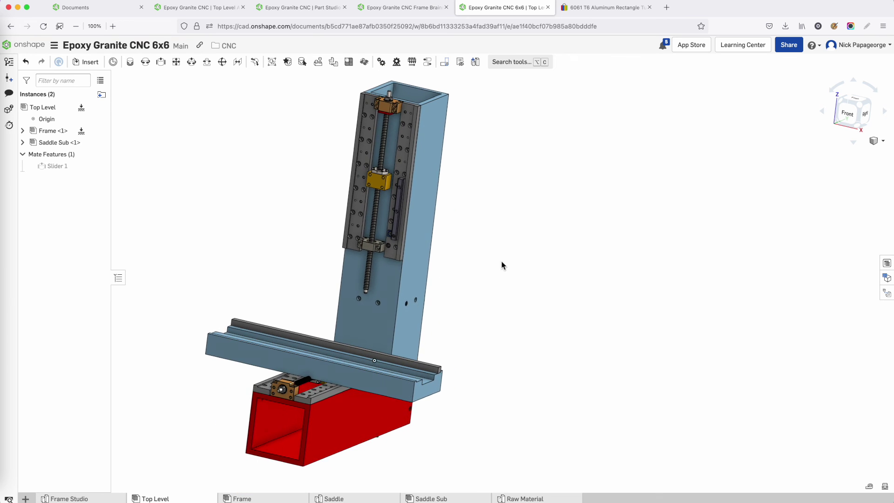